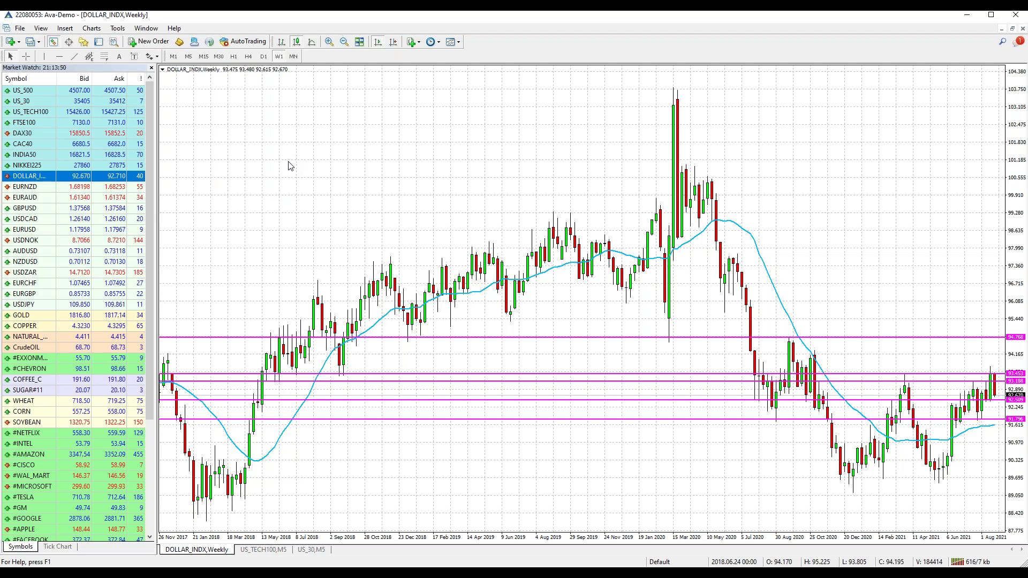
Step: Review the dollar index at a closer zoom and on the daily and monthly timeframes, returning to the weekly chart
mouse_move(111, 199)
click(330, 43)
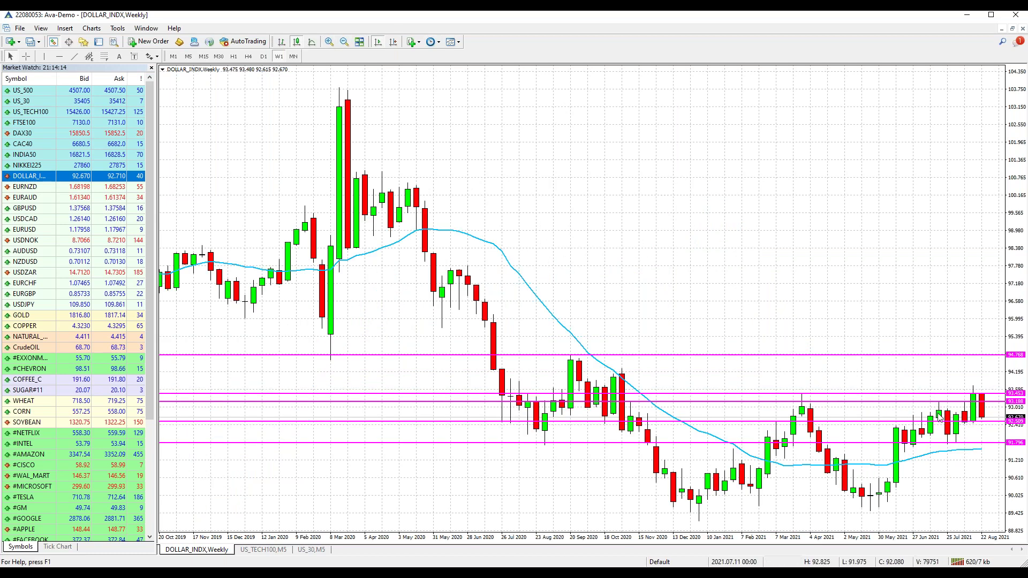
click(344, 42)
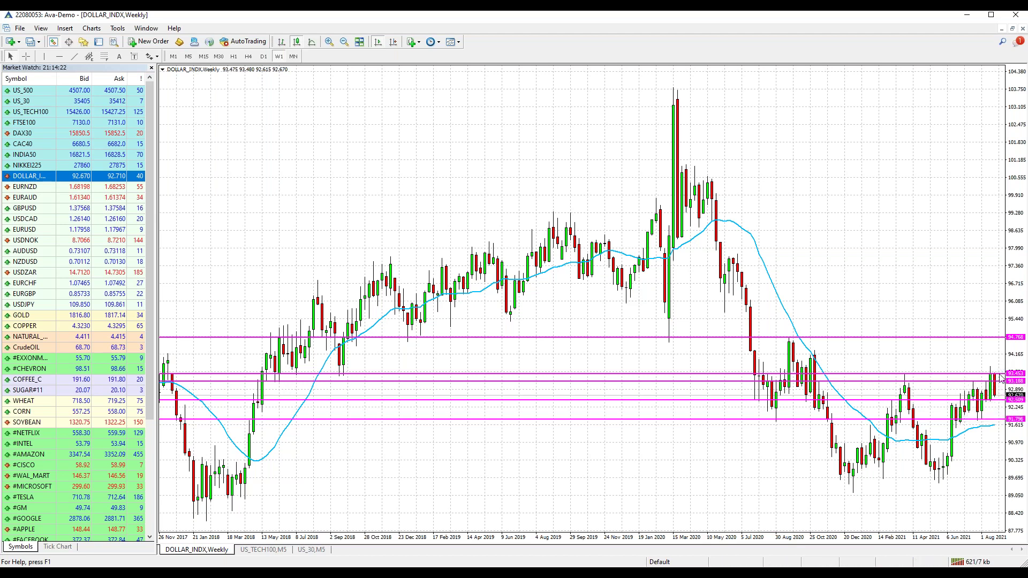
click(263, 57)
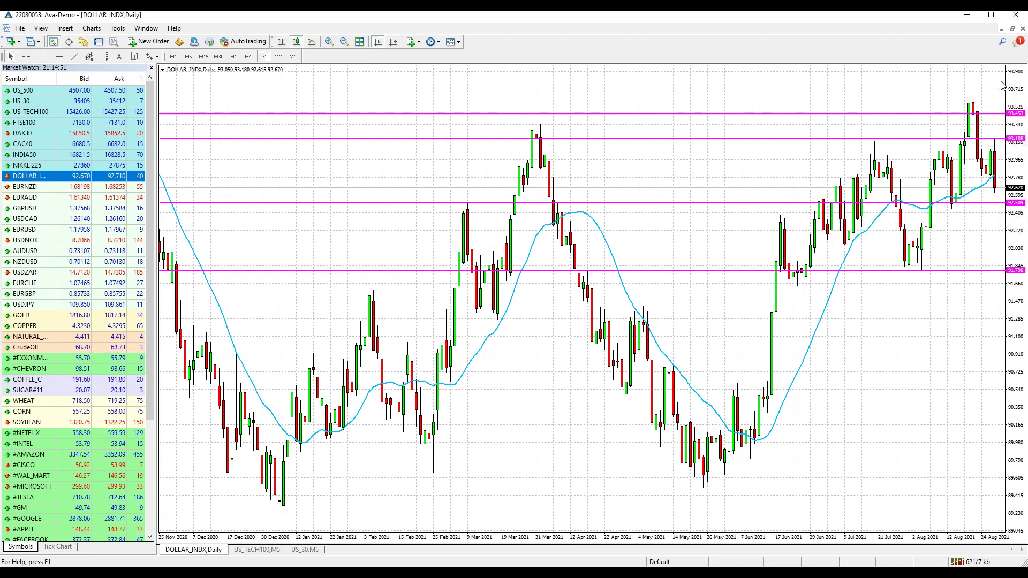
click(294, 57)
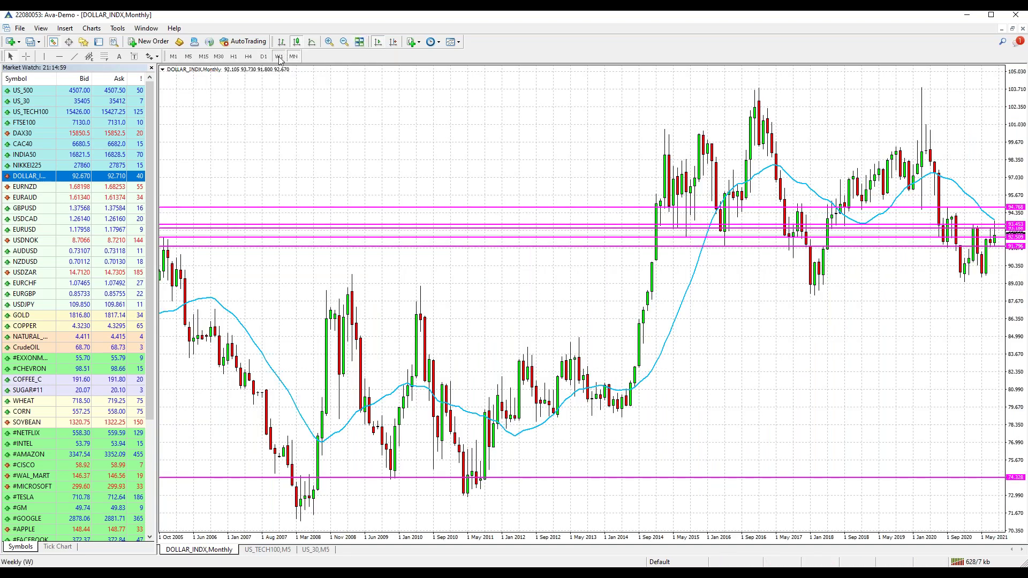
click(278, 57)
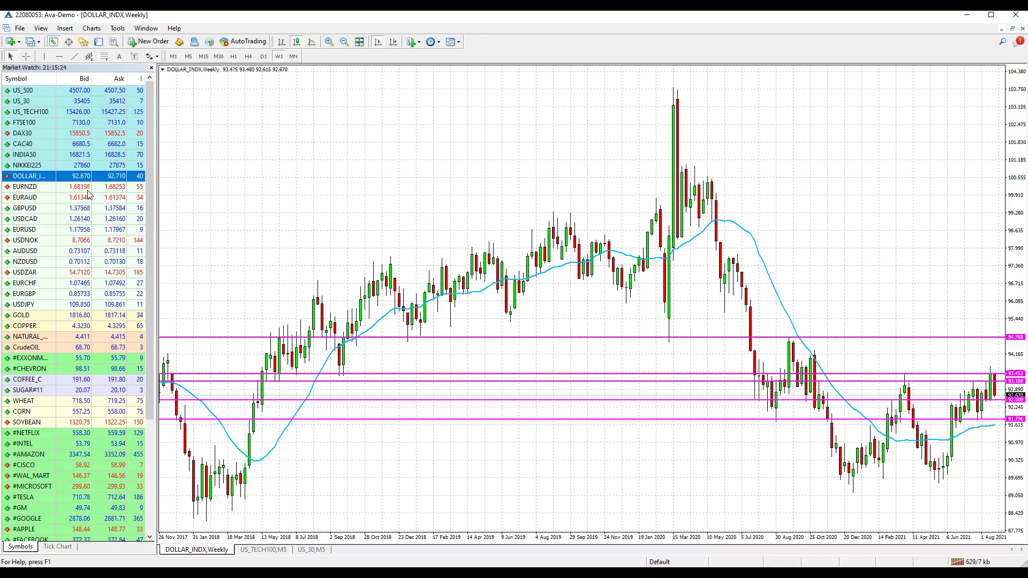
Step: Load EURNZD into the chart and review its price action on the weekly and daily timeframes
click(27, 188)
drag(338, 156, 343, 154)
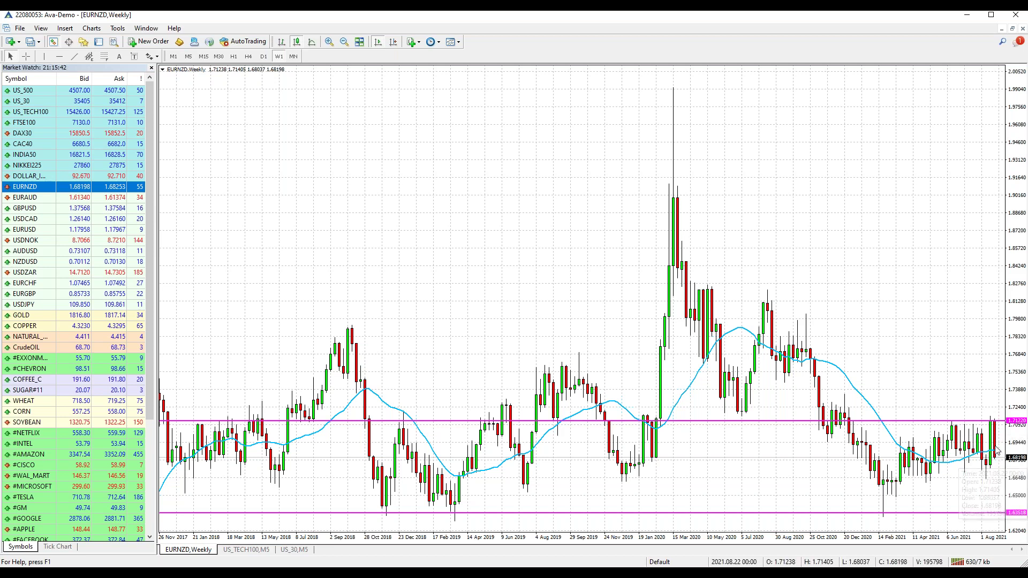
click(263, 57)
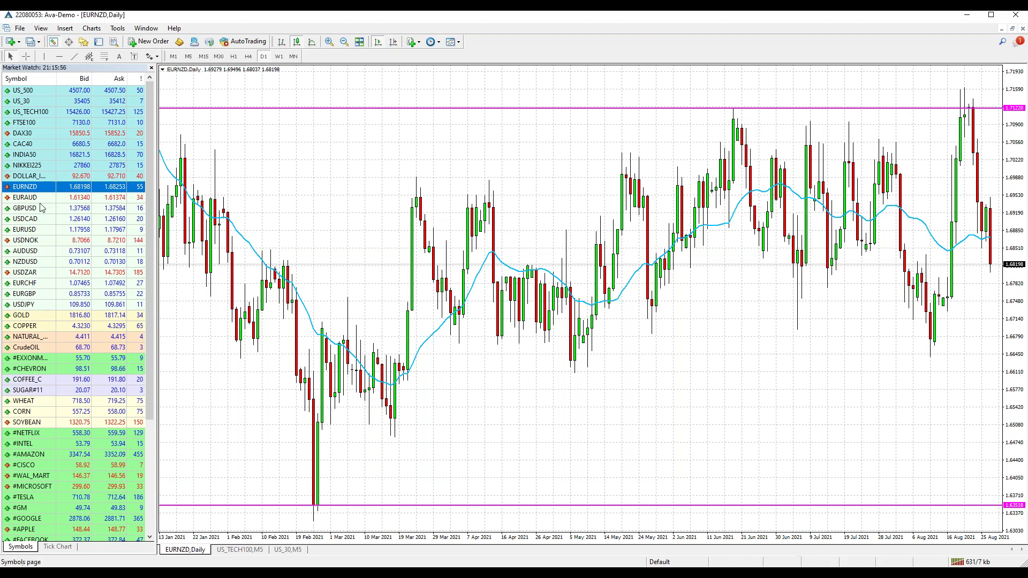
Step: Load EURAUD into the chart and compare its daily and weekly timeframes, finishing on weekly
drag(27, 203, 518, 223)
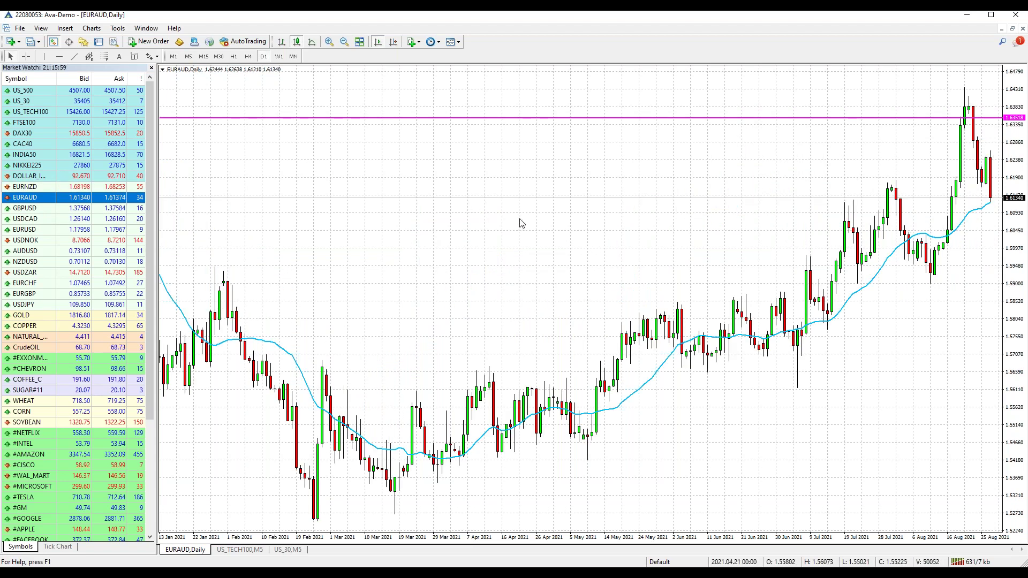
click(280, 57)
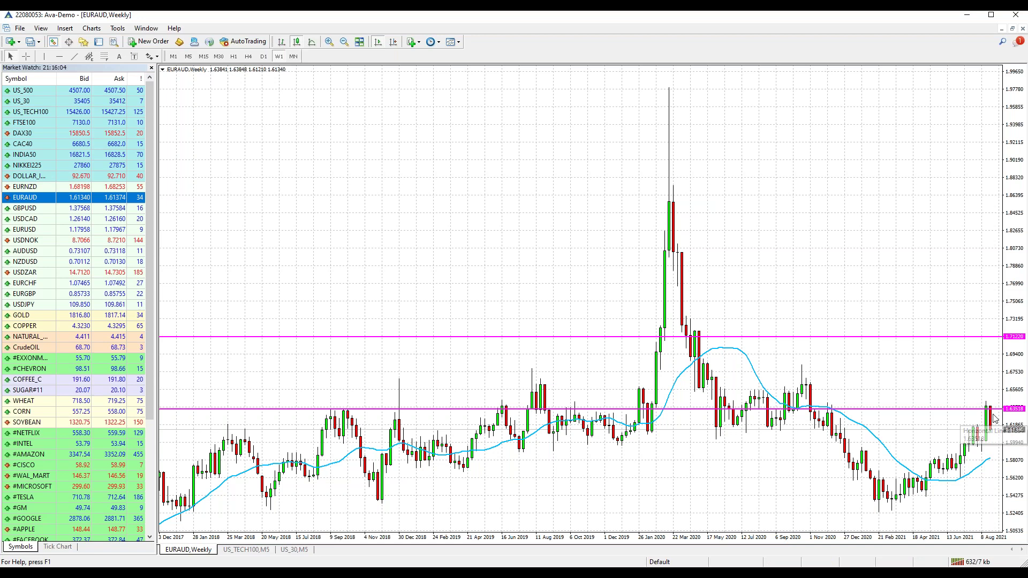
mouse_move(989, 426)
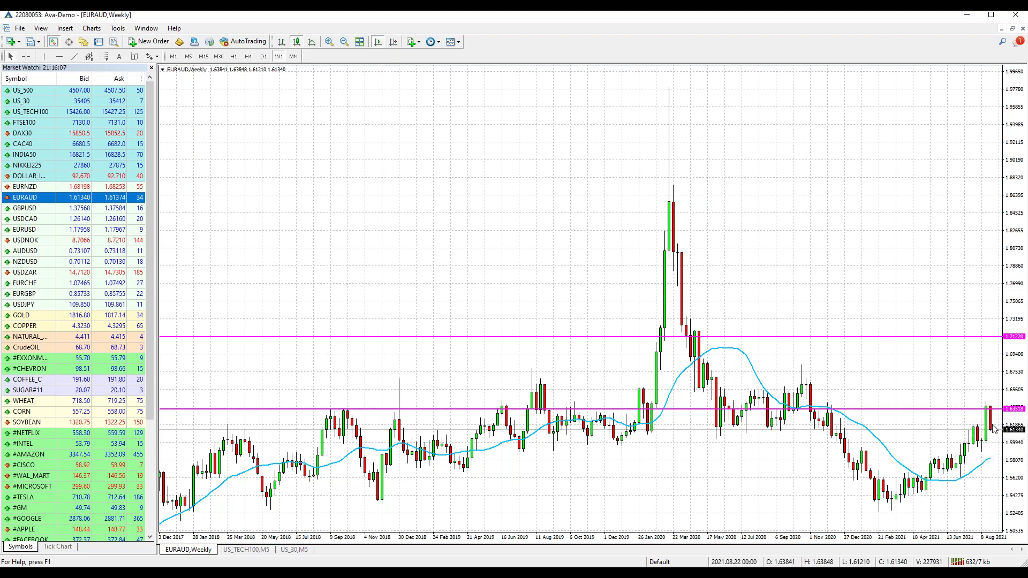
click(262, 57)
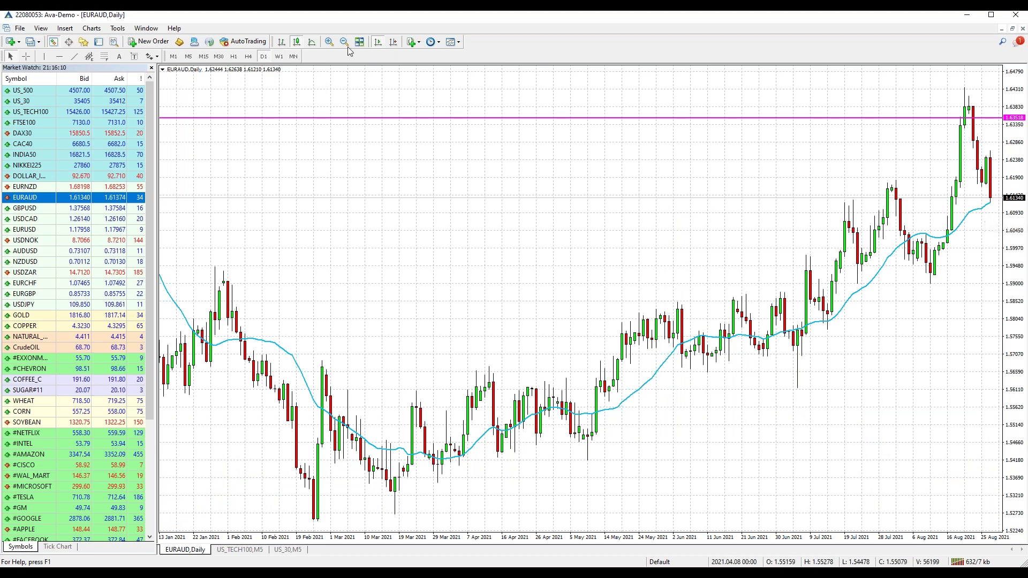
click(279, 56)
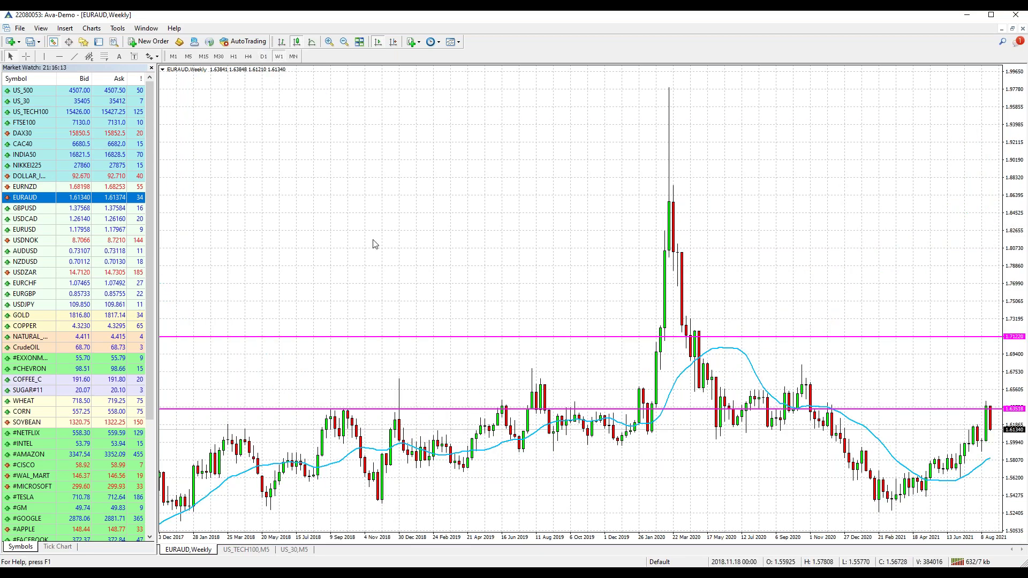
Step: Load GBPUSD into the chart on the daily timeframe and compare it with the weekly timeframe
mouse_move(129, 269)
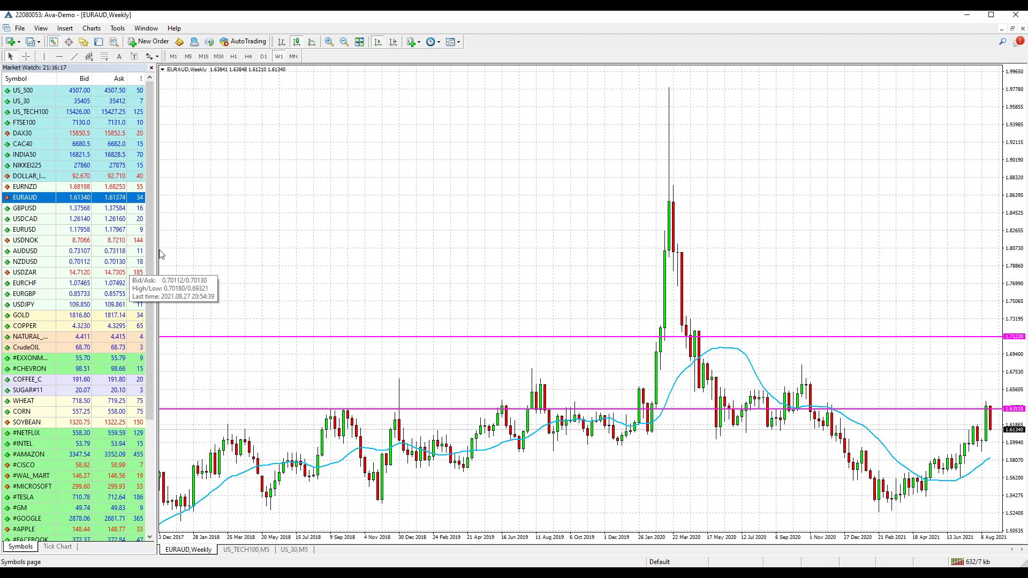
click(263, 57)
drag(30, 211, 332, 203)
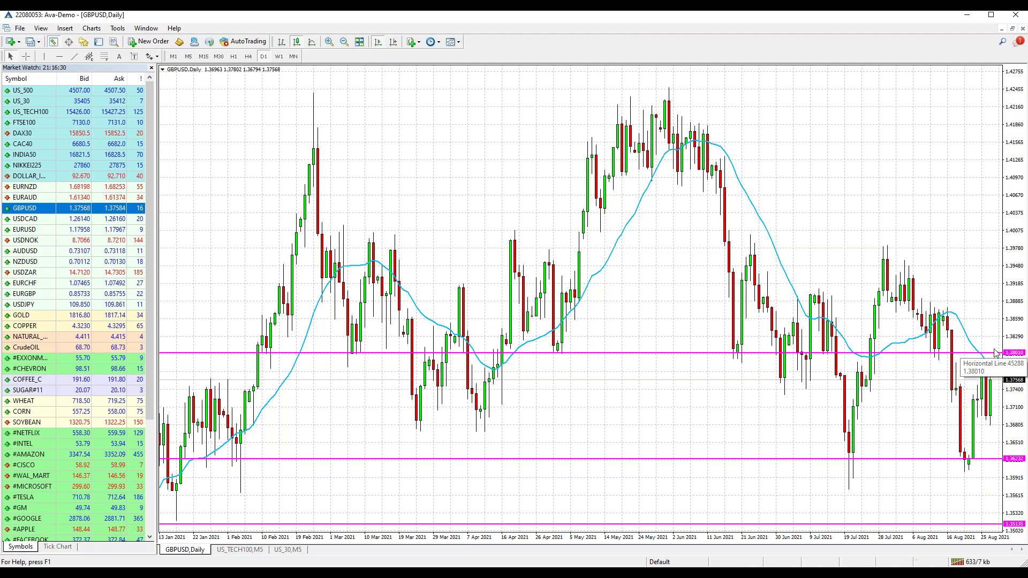
click(279, 56)
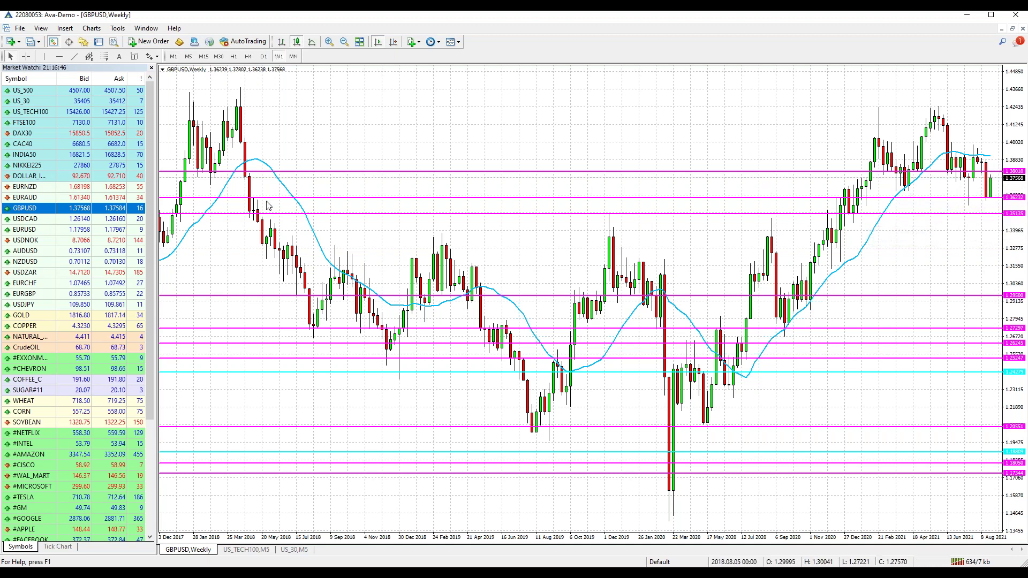
Step: Load USDCAD into the weekly chart and compare it with the daily timeframe around the latest candles
click(32, 219)
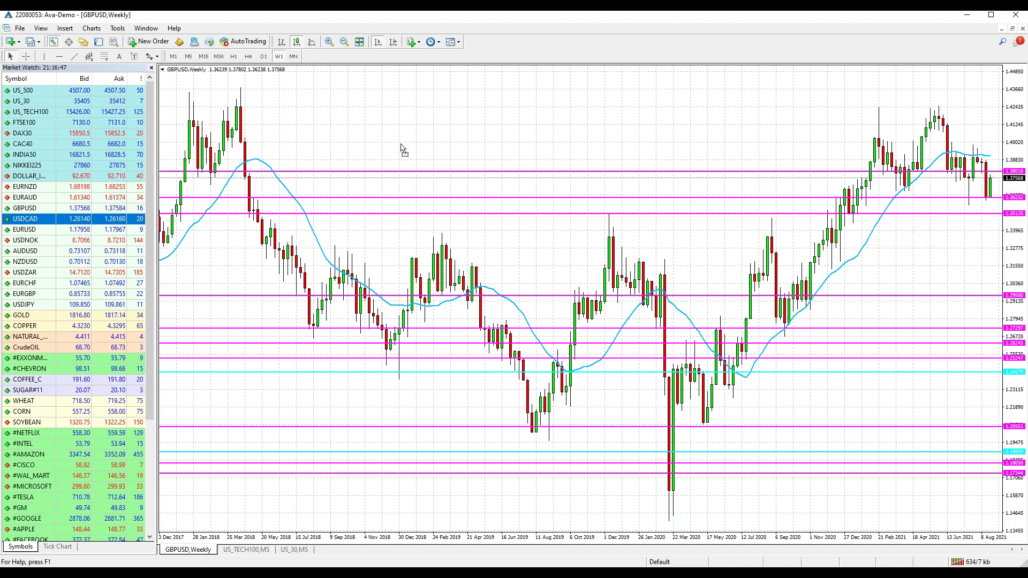
drag(32, 218, 403, 150)
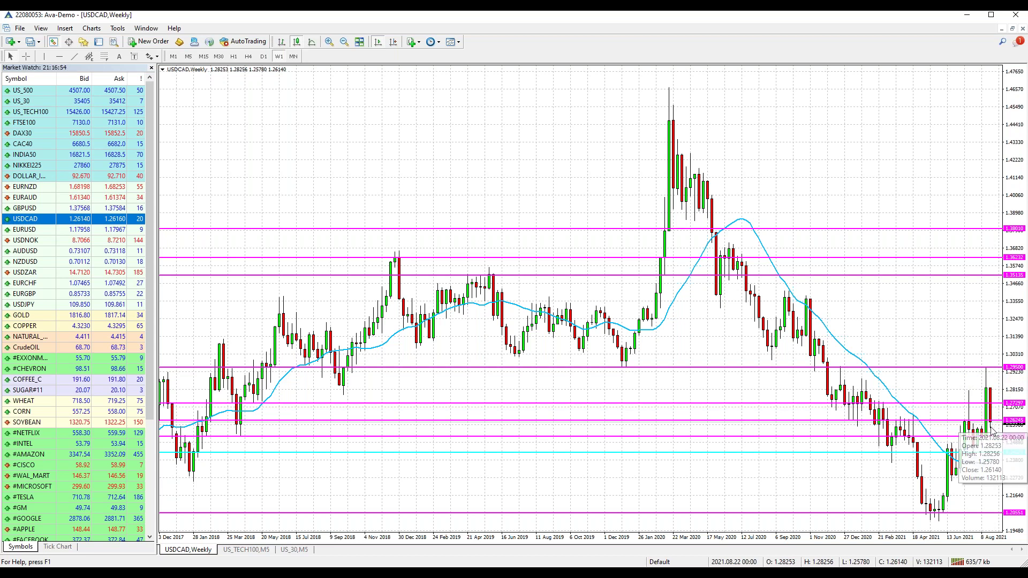
click(264, 57)
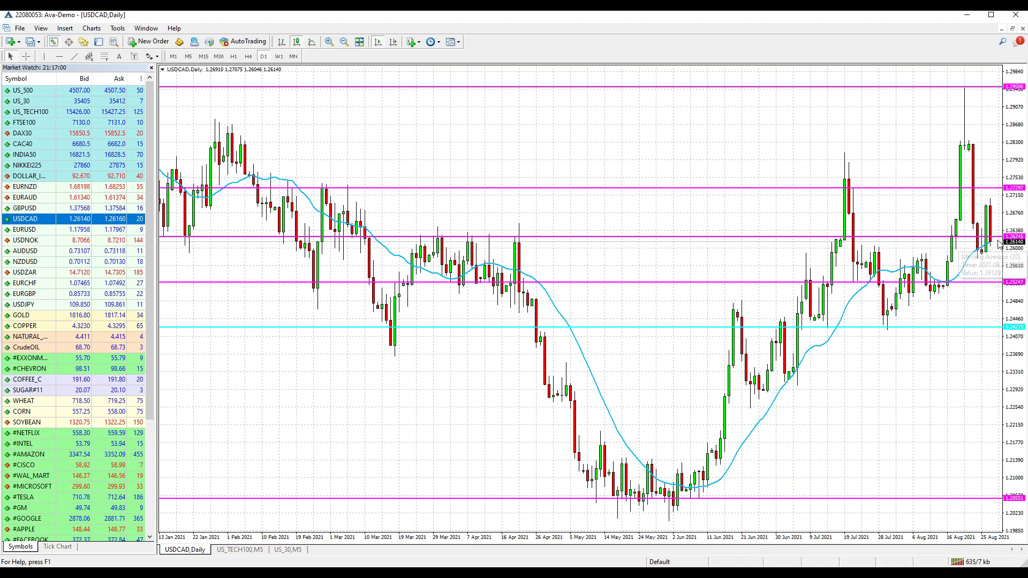
mouse_move(996, 245)
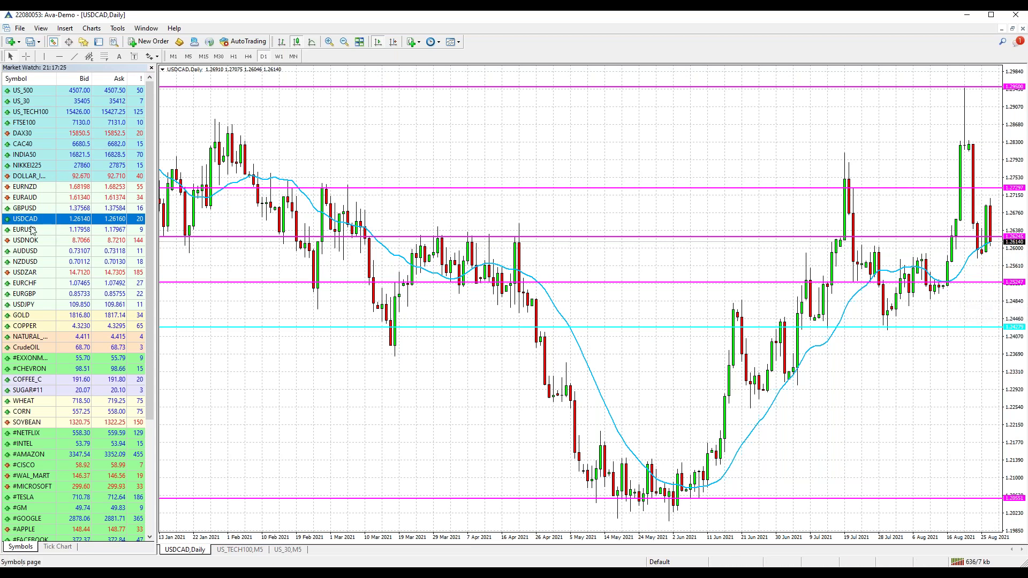
Step: Load EURUSD into the daily chart and examine the latest candles against the horizontal levels
drag(25, 230, 563, 180)
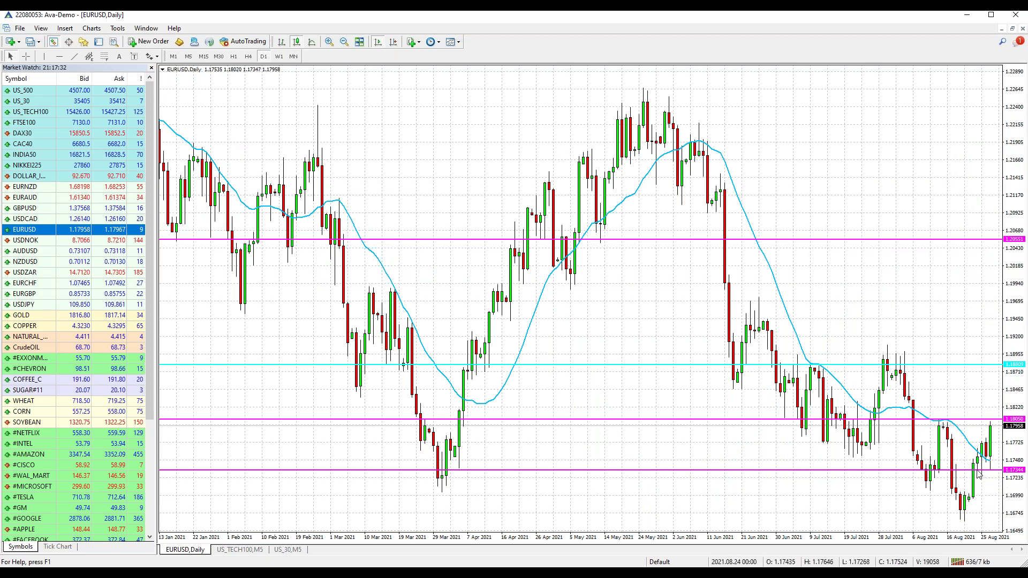
mouse_move(992, 463)
mouse_move(991, 424)
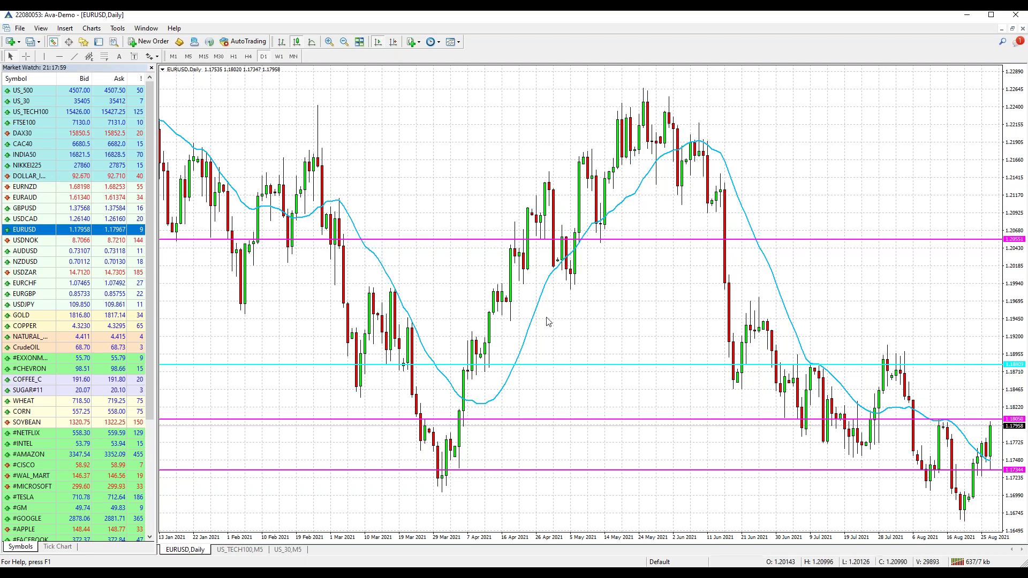
Step: Review AUDUSD and NZDUSD one after the other on the daily chart
drag(29, 251, 448, 196)
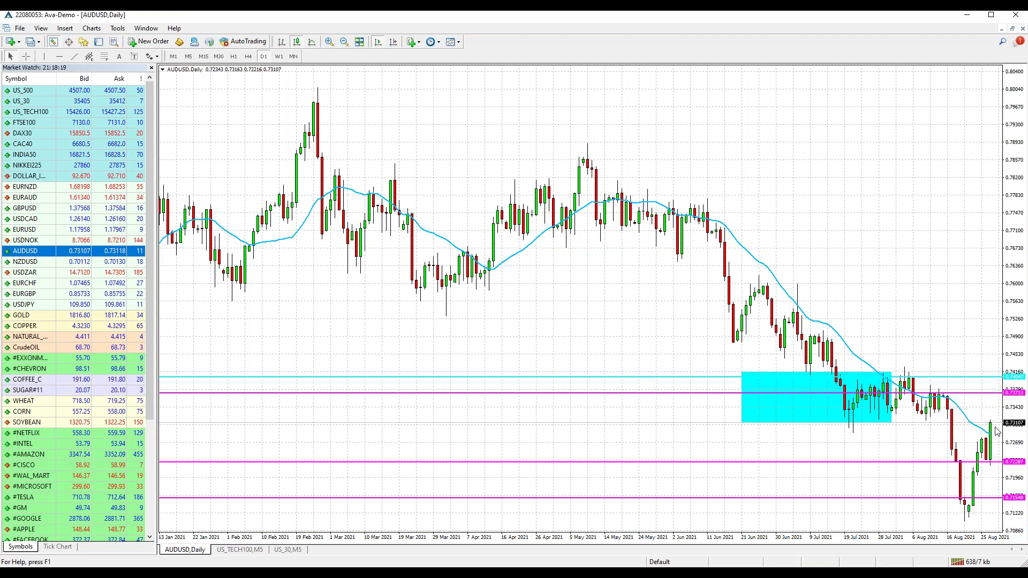
drag(33, 266, 474, 269)
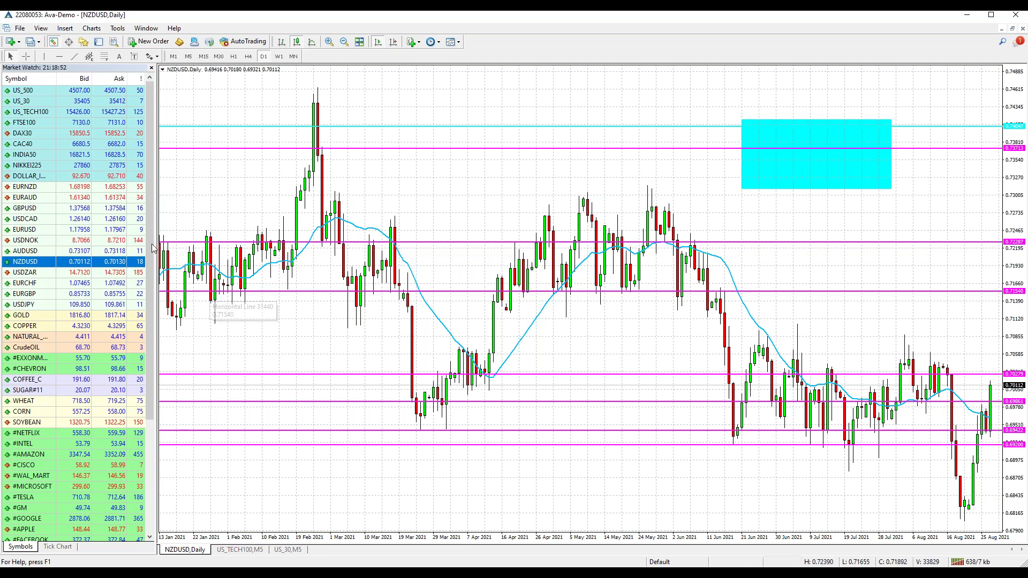
Step: Load USDNOK into the chart and compare its daily and weekly timeframes, finishing on daily at the horizontal level
drag(25, 240, 313, 255)
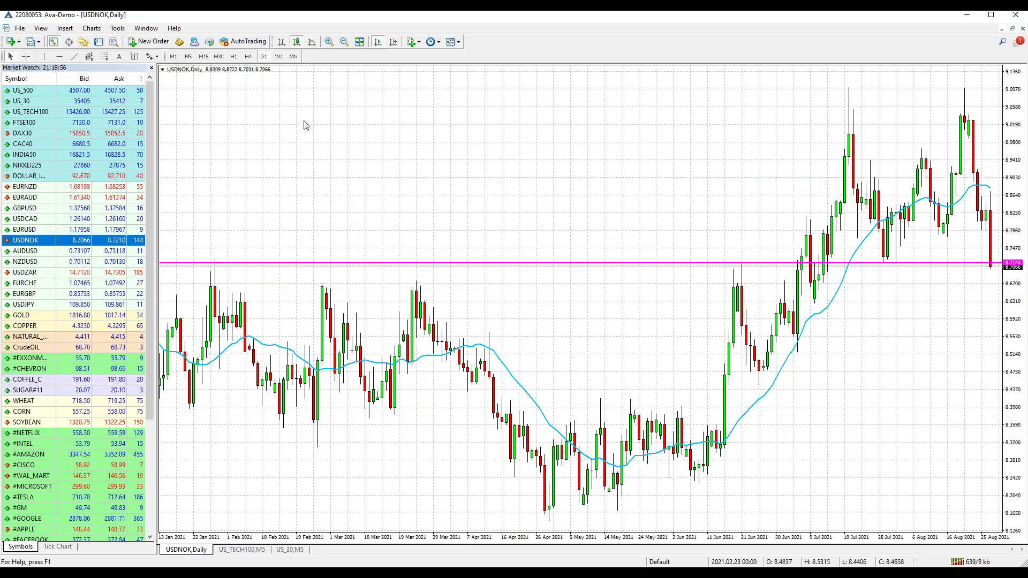
click(278, 57)
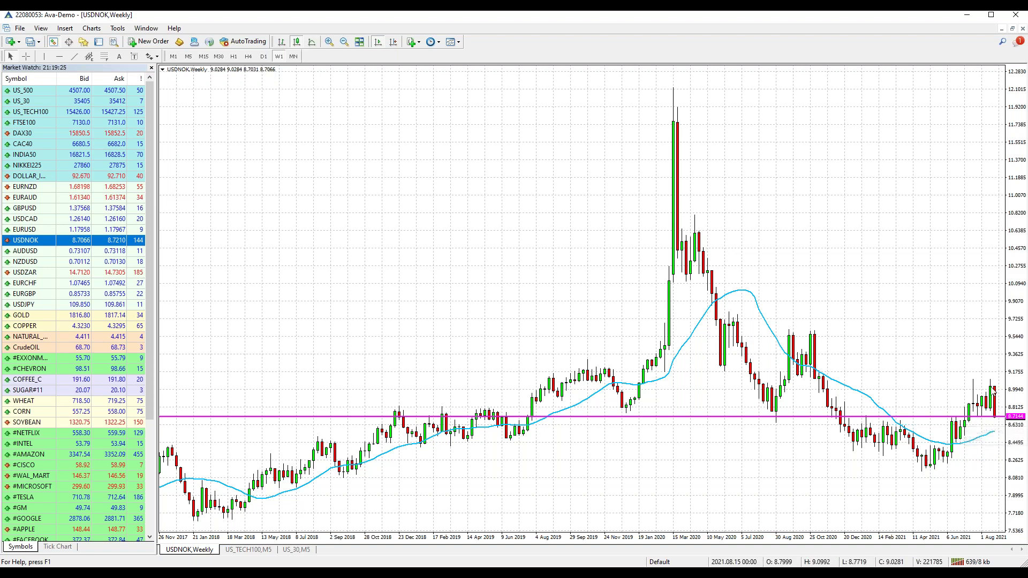
click(263, 56)
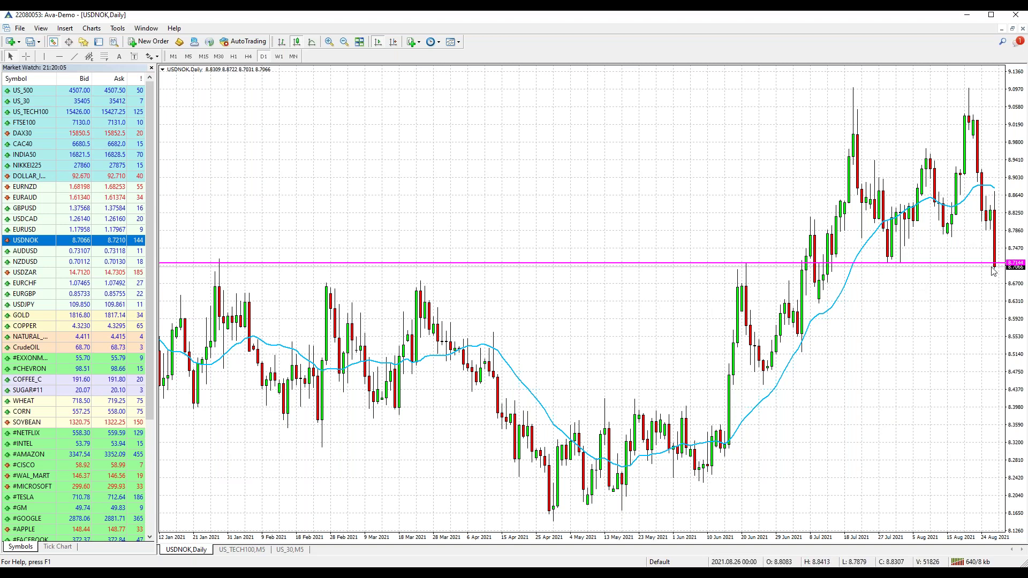
mouse_move(998, 276)
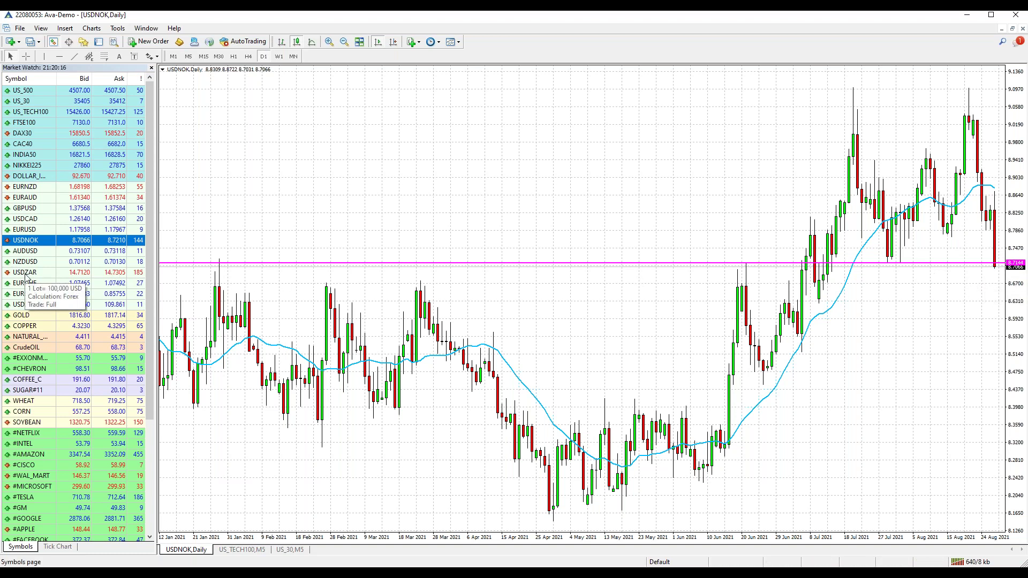
Step: Load USDZAR into the chart and compare its daily and weekly timeframes, finishing on weekly
drag(30, 277, 368, 215)
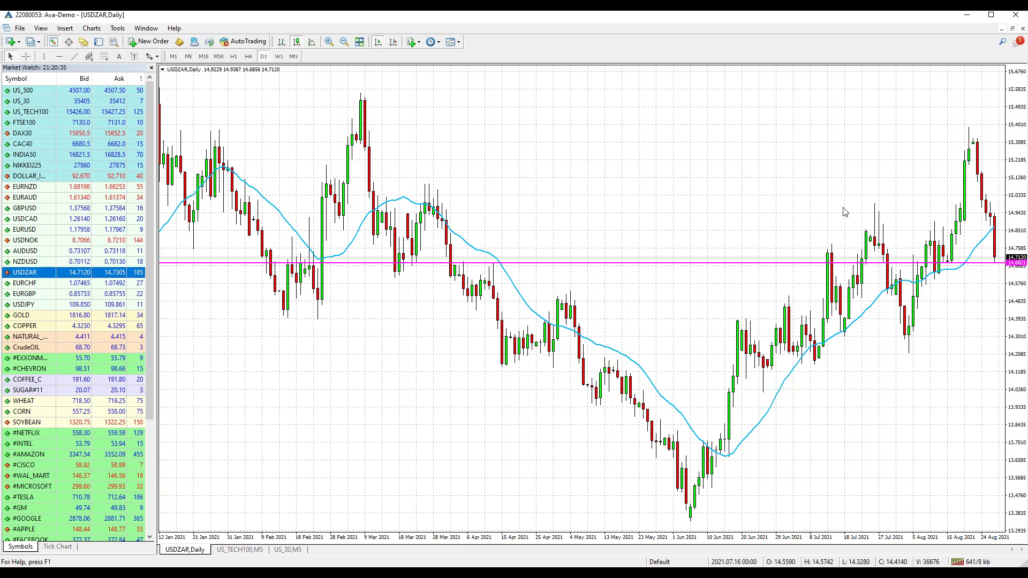
click(279, 57)
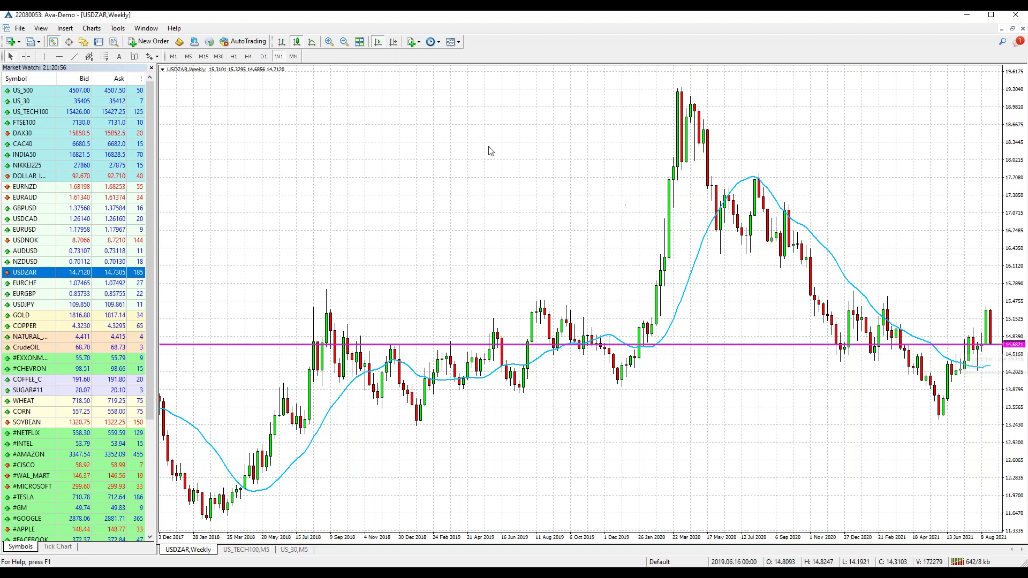
click(264, 56)
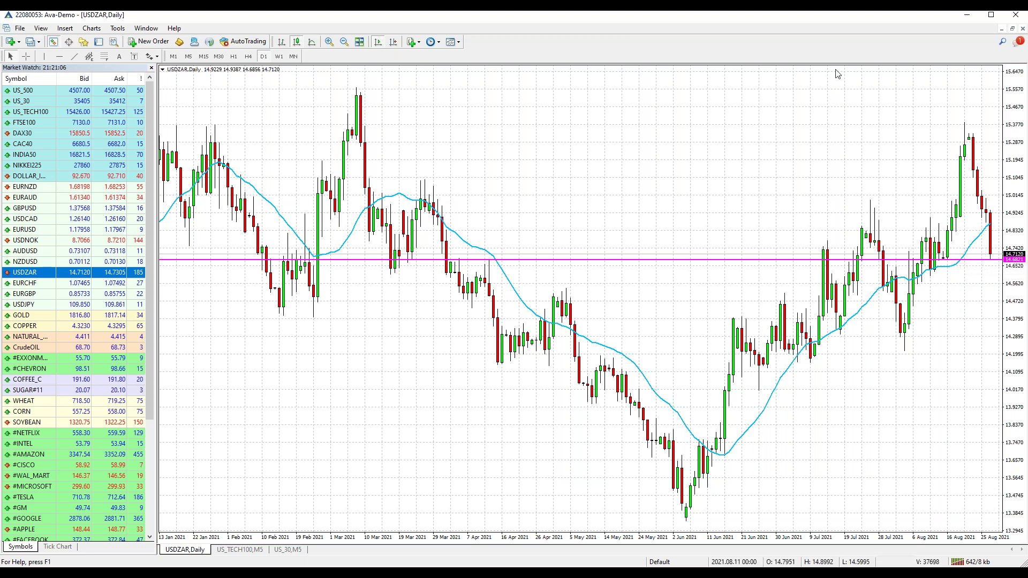
click(279, 56)
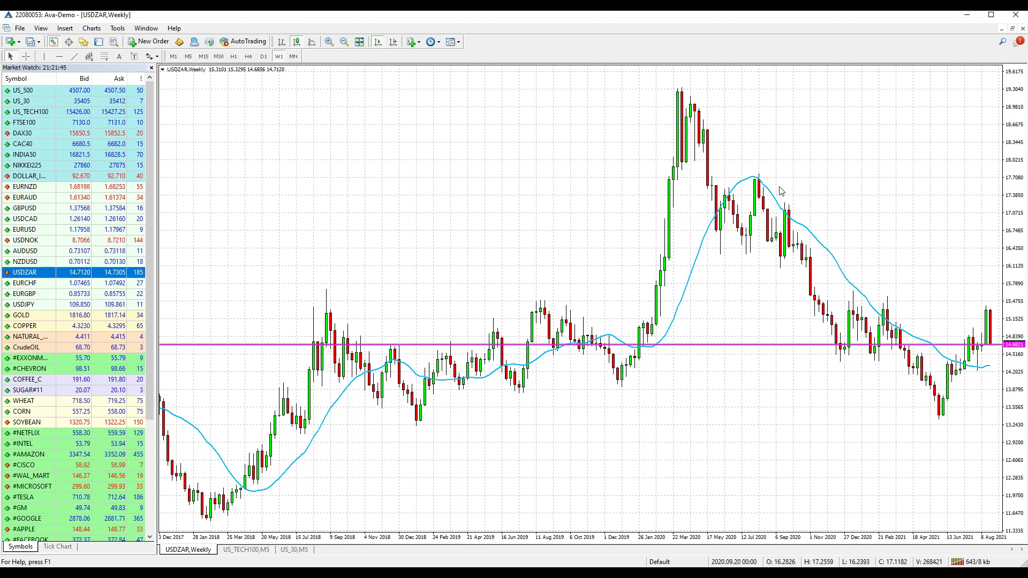
Step: Load US_500 into the chart and compare its rising channel on the weekly and daily timeframes, finishing on daily
drag(32, 91, 446, 162)
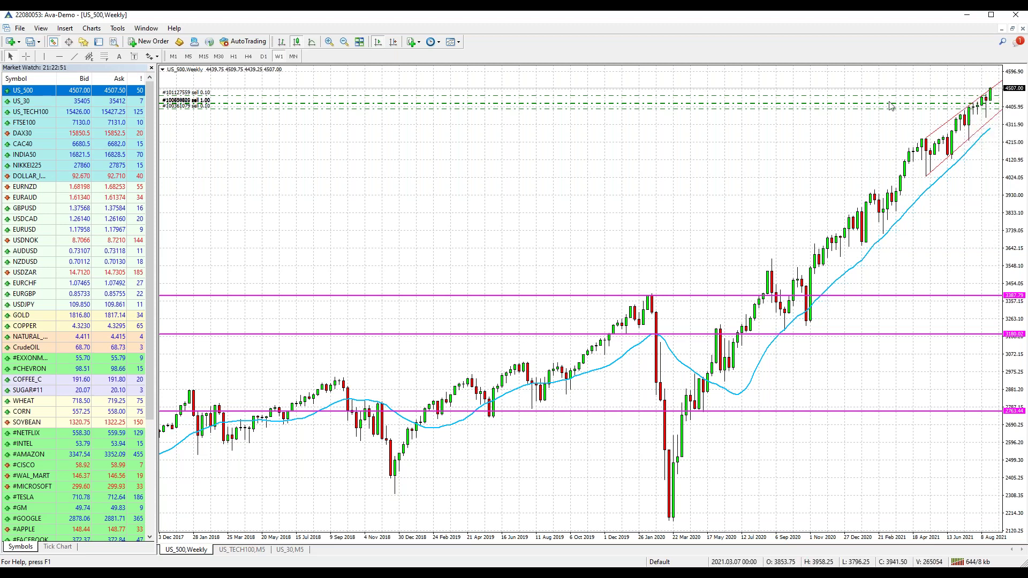
click(263, 56)
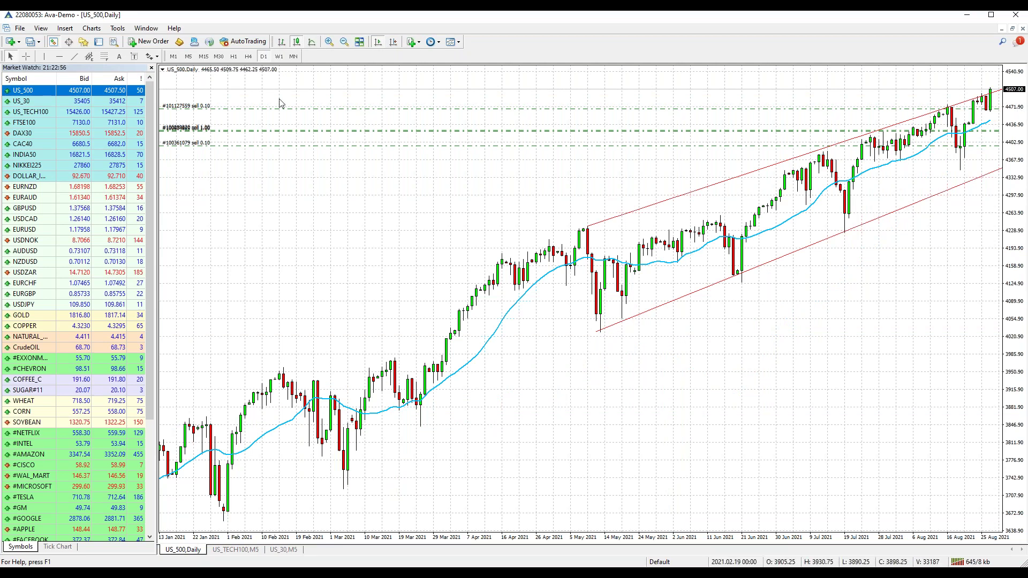
click(279, 56)
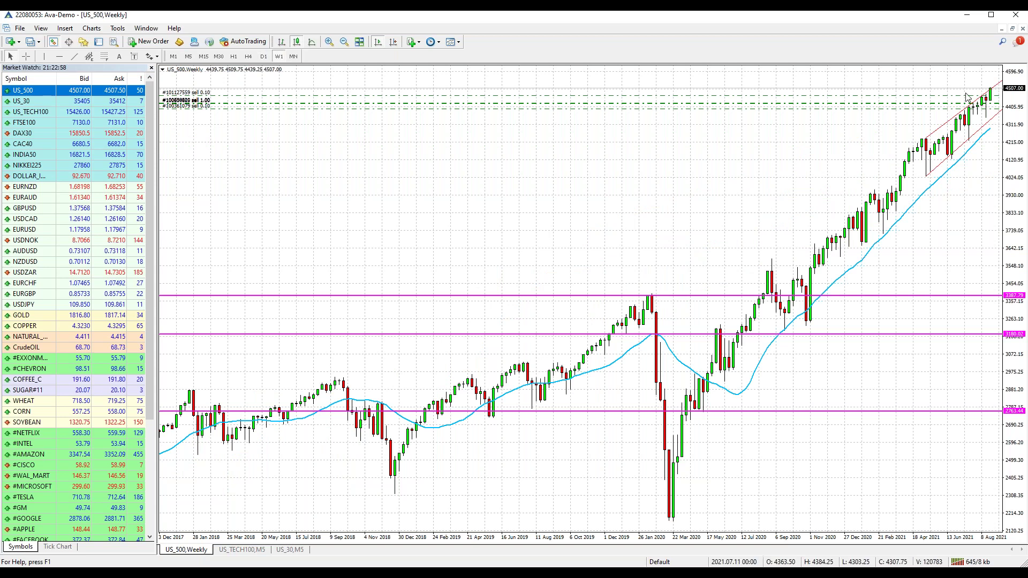
click(264, 57)
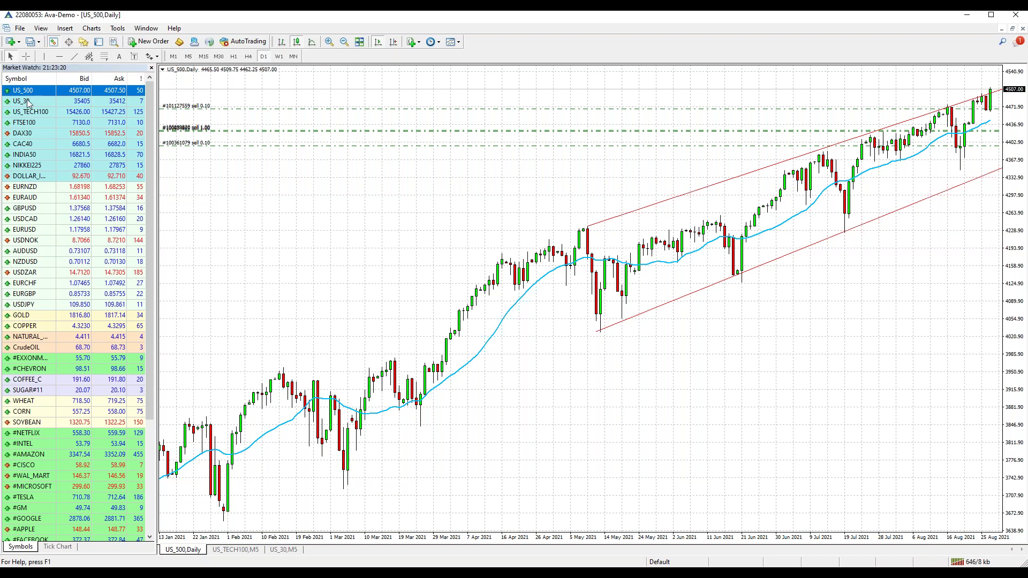
Step: Load US_30 into the chart to compare its daily and weekly timeframes, then load US_TECH100 on weekly
drag(25, 103, 453, 203)
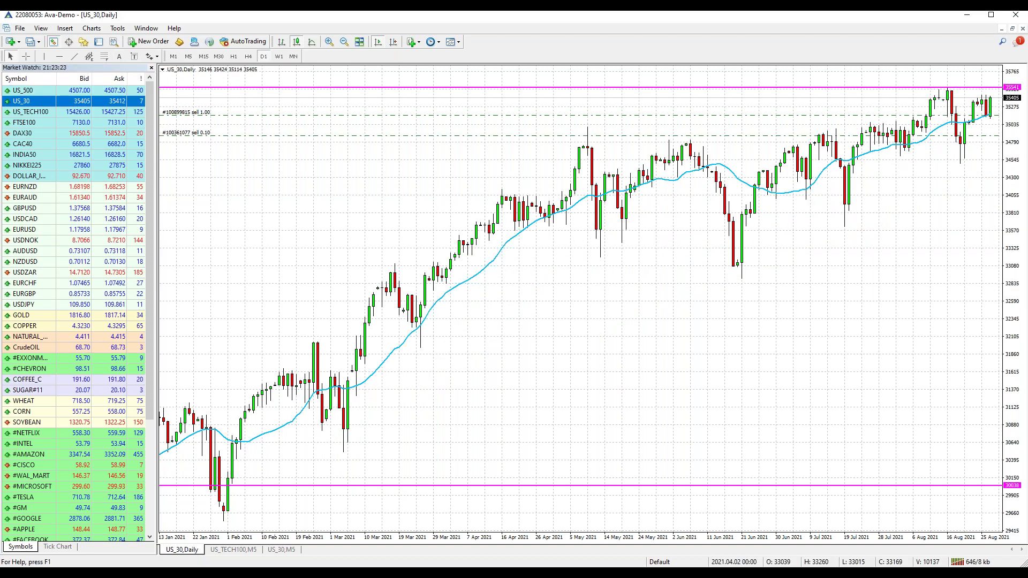
click(279, 56)
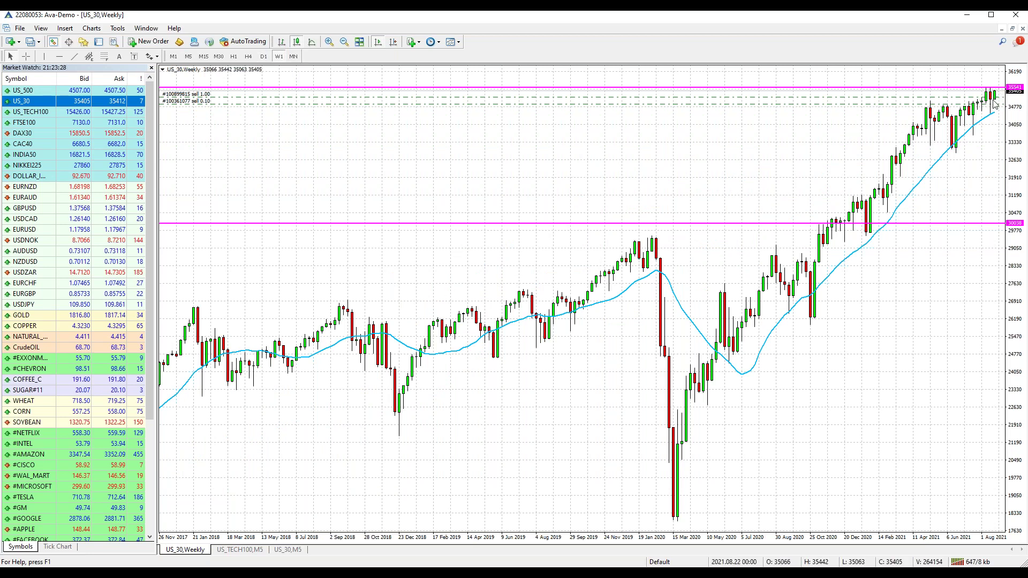
mouse_move(997, 98)
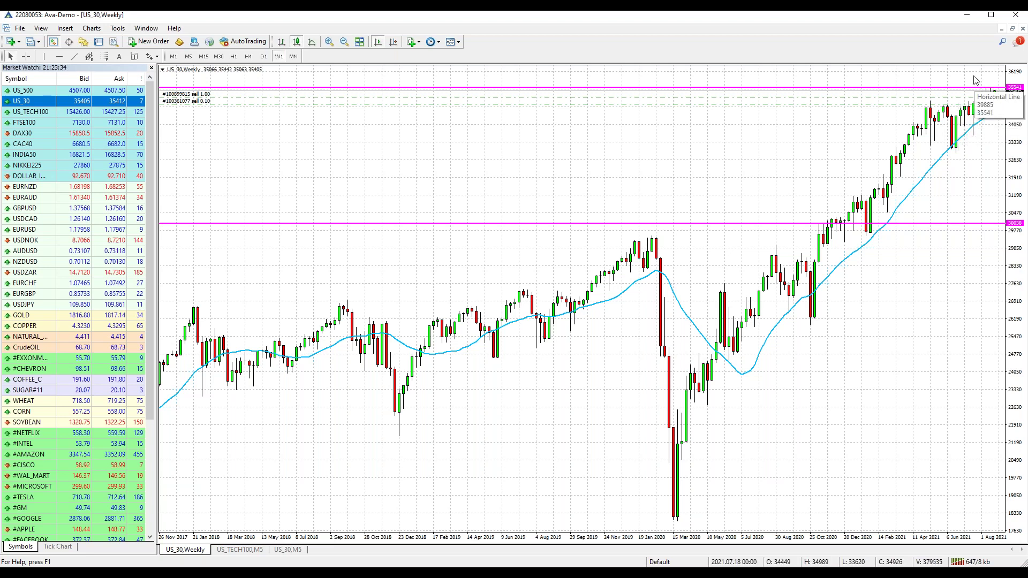
drag(39, 116, 506, 177)
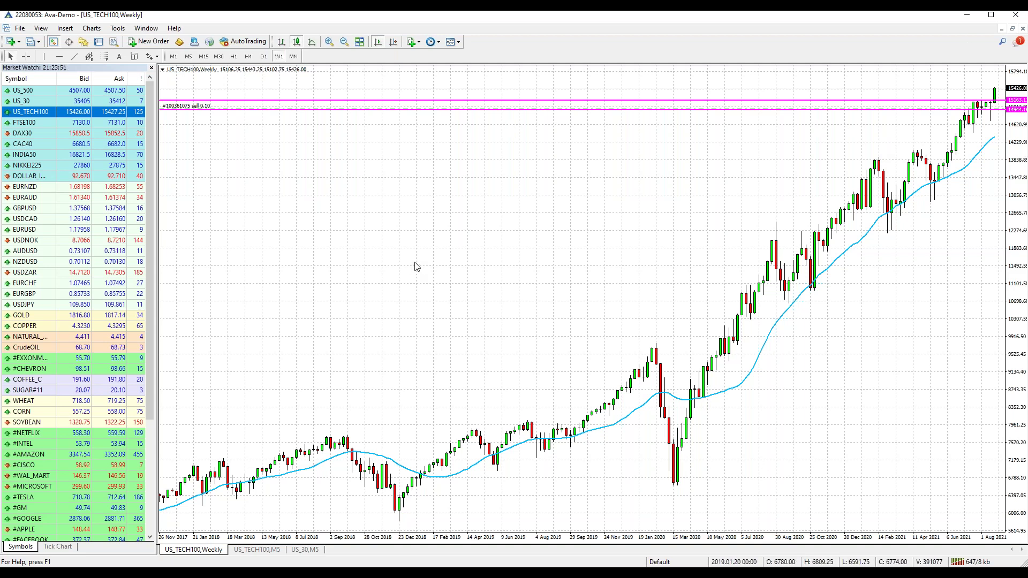
Step: Load FTSE100 into the chart and compare its weekly and daily timeframes, finishing on weekly
click(39, 126)
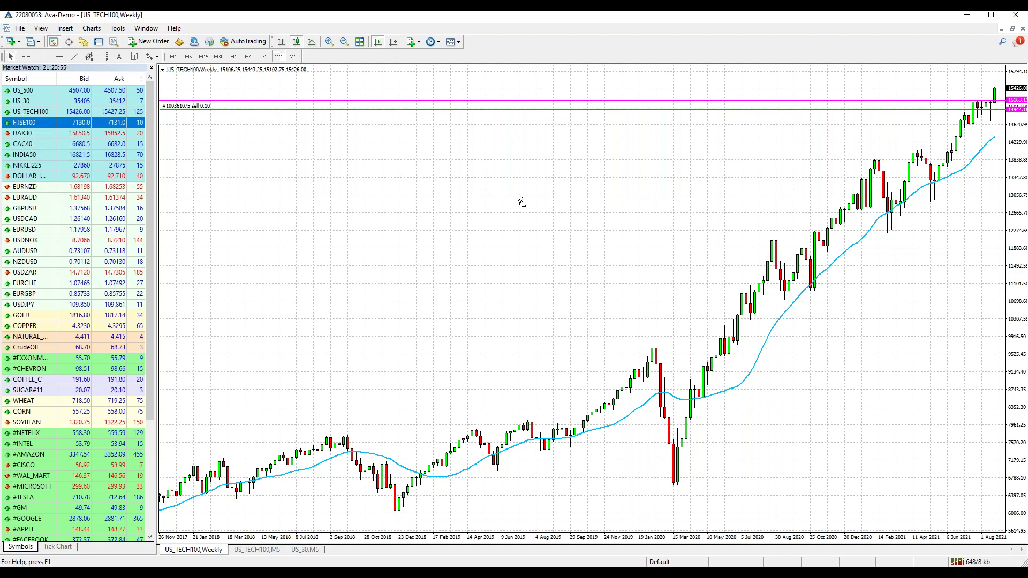
drag(518, 199, 522, 199)
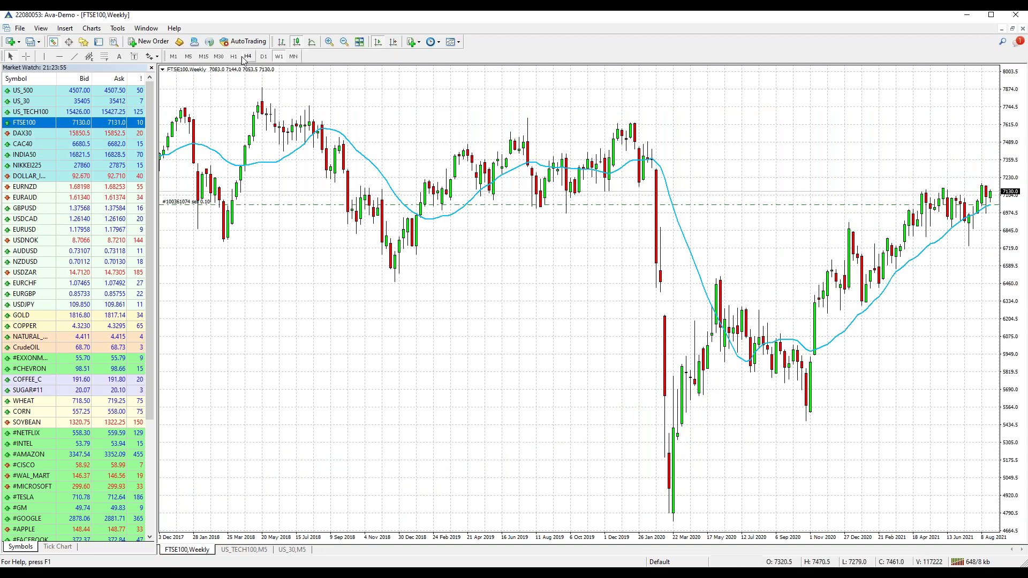
click(263, 57)
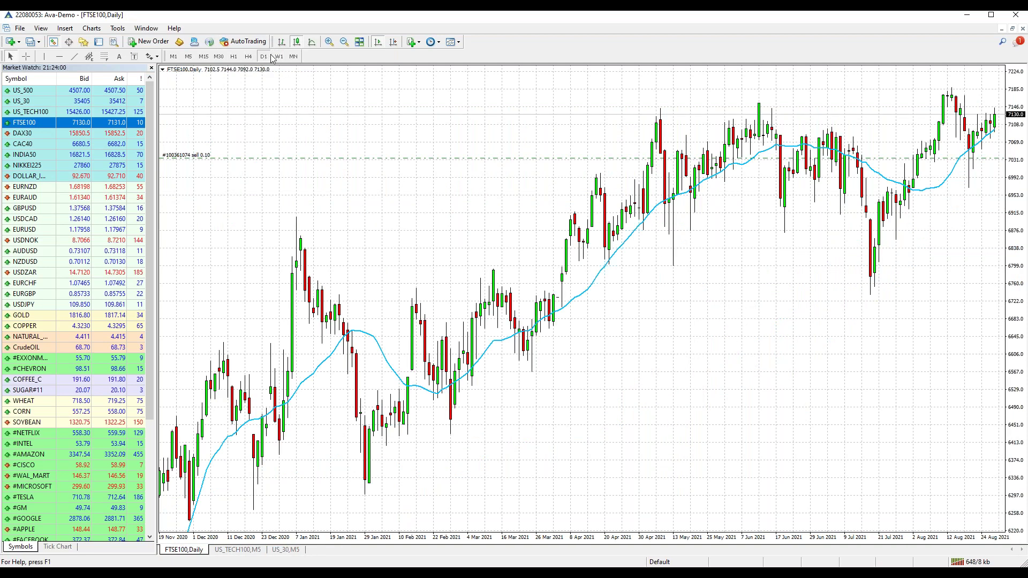
click(281, 59)
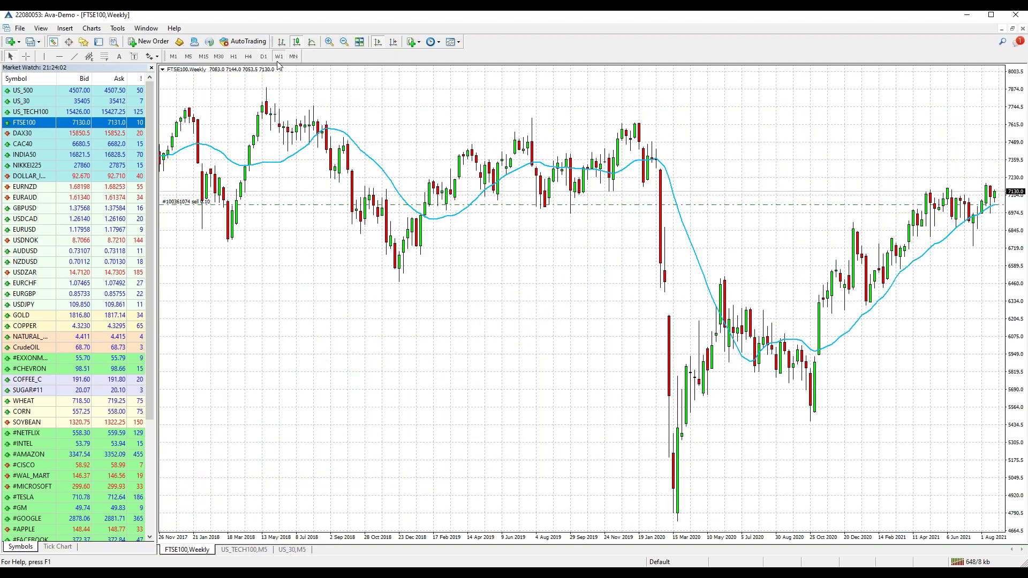
Step: Review DAX30 and CAC40 one after the other, finishing with the recent CAC40 candles on the weekly chart
drag(40, 133, 593, 138)
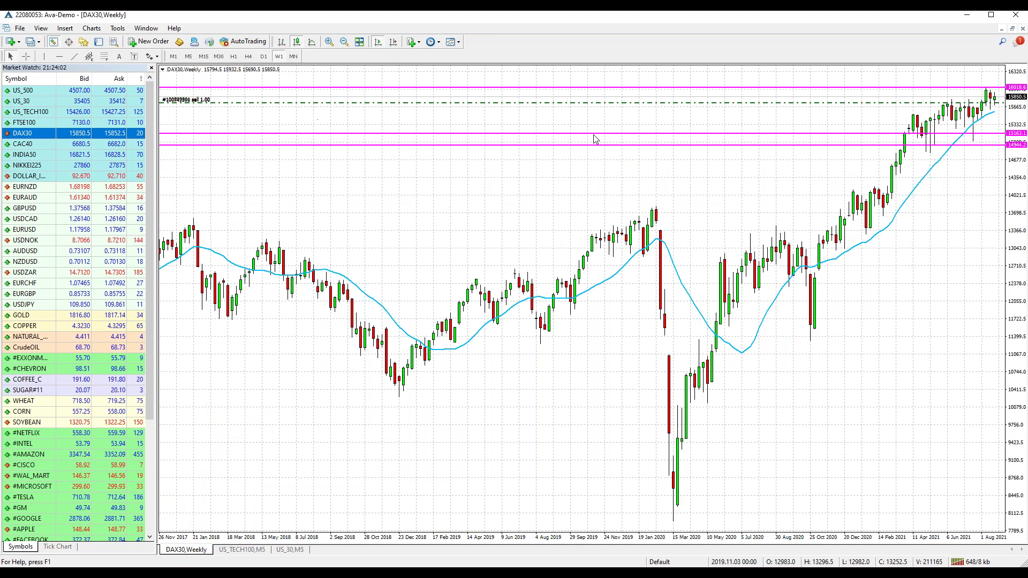
click(265, 56)
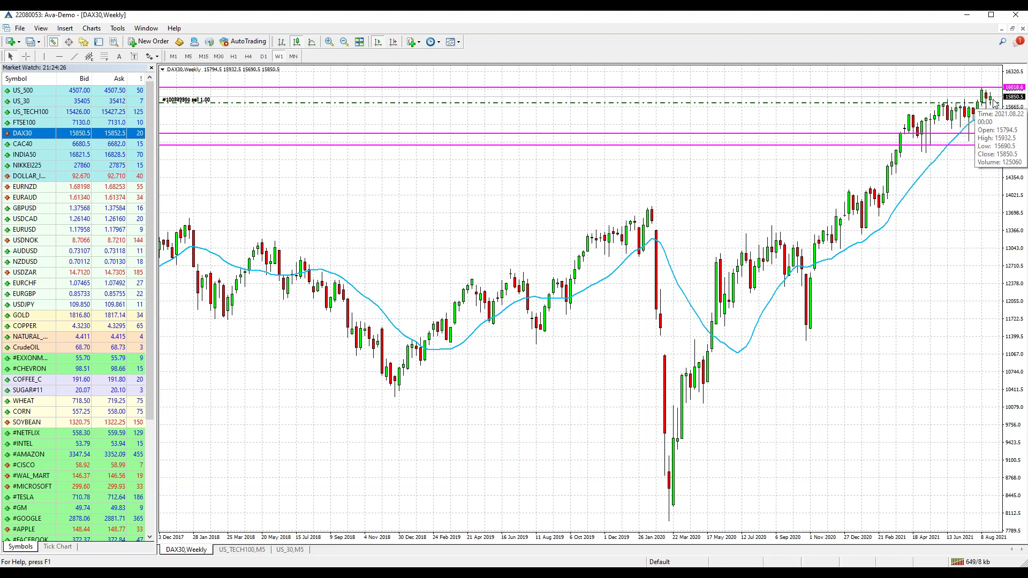
drag(32, 145, 466, 191)
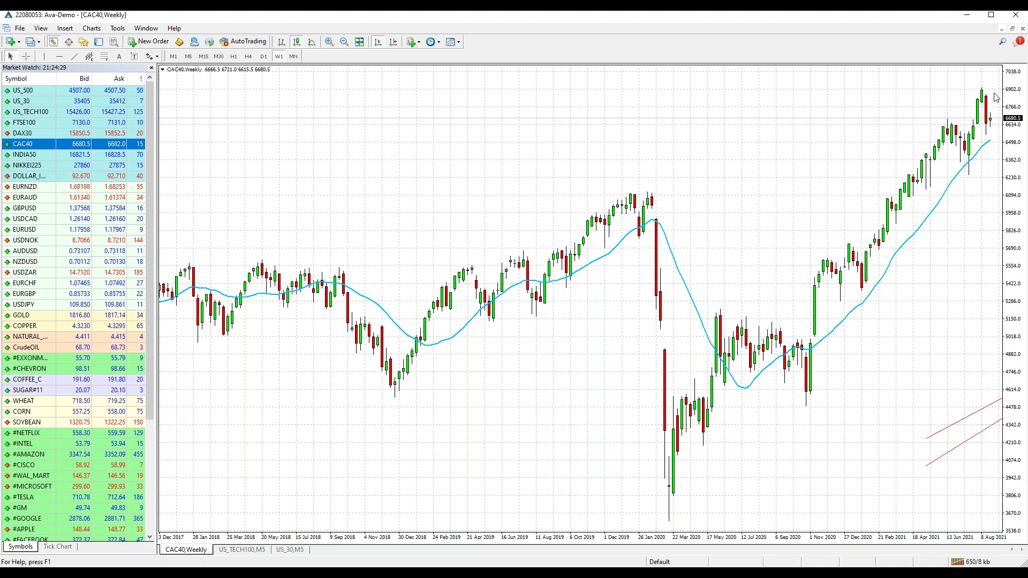
mouse_move(992, 125)
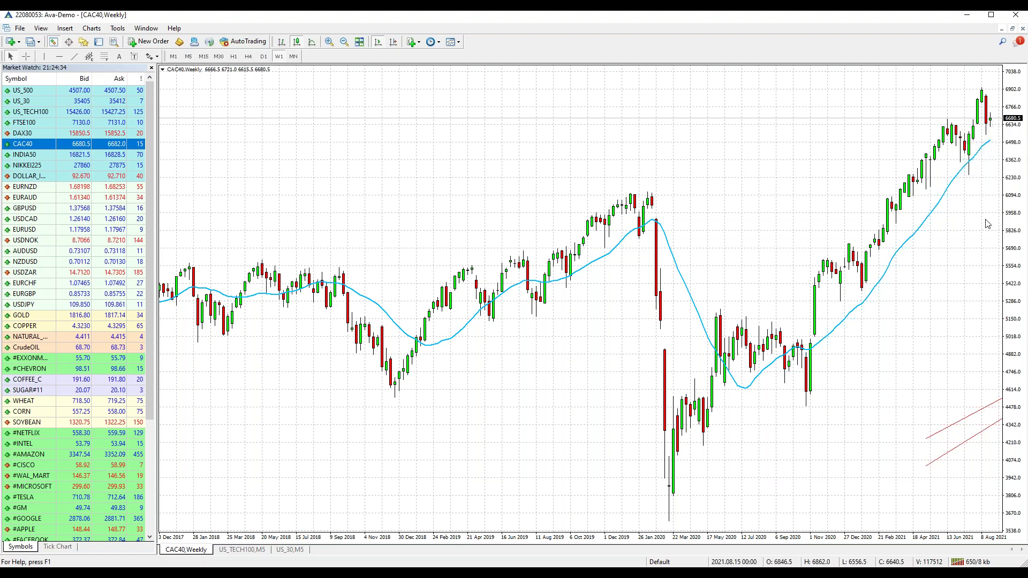
Step: Load INDIA50 on the weekly chart to inspect its horizontal levels, then load NIKKEI225 on weekly
drag(28, 156, 668, 287)
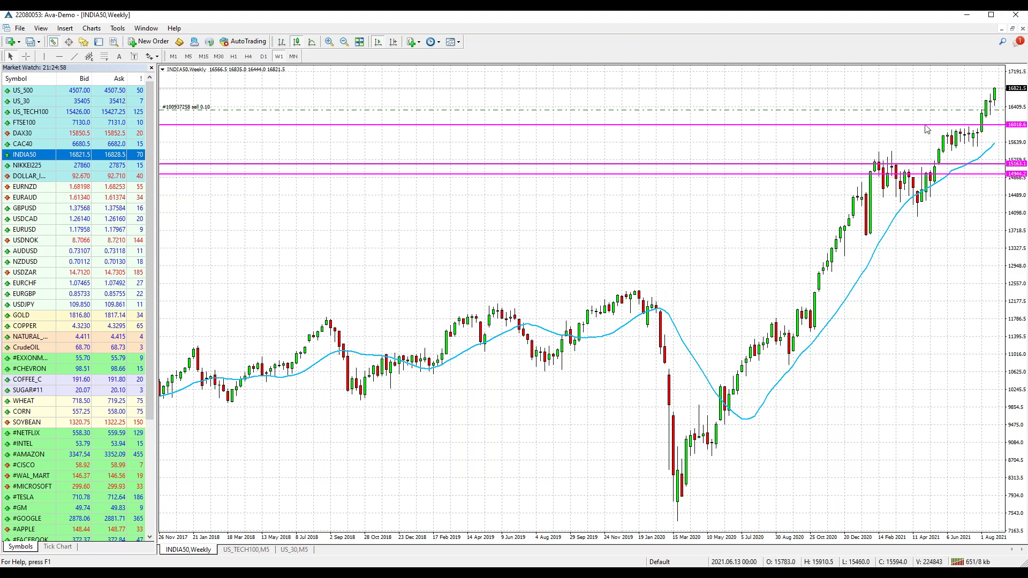
mouse_move(925, 129)
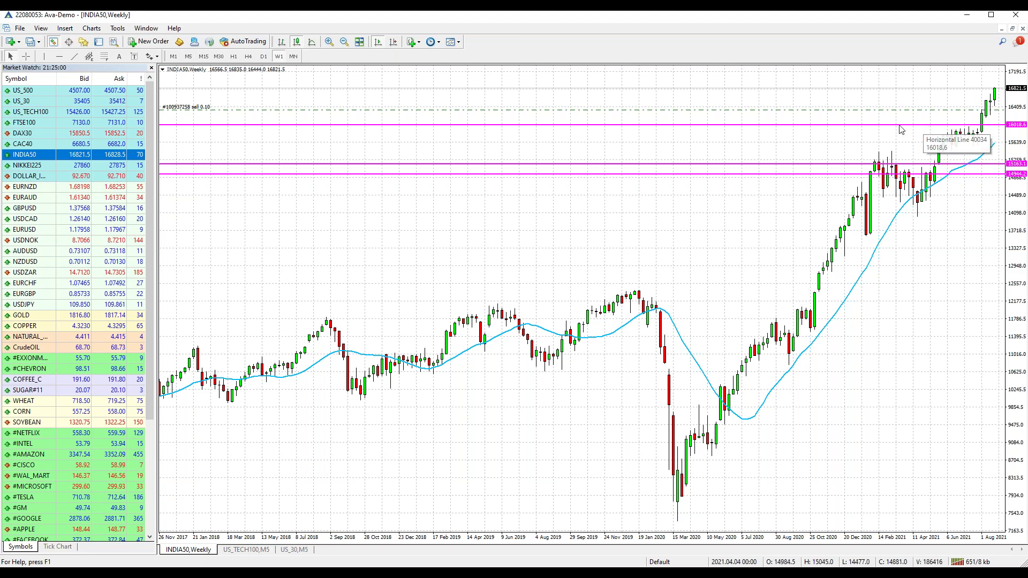
click(38, 167)
drag(423, 206, 455, 200)
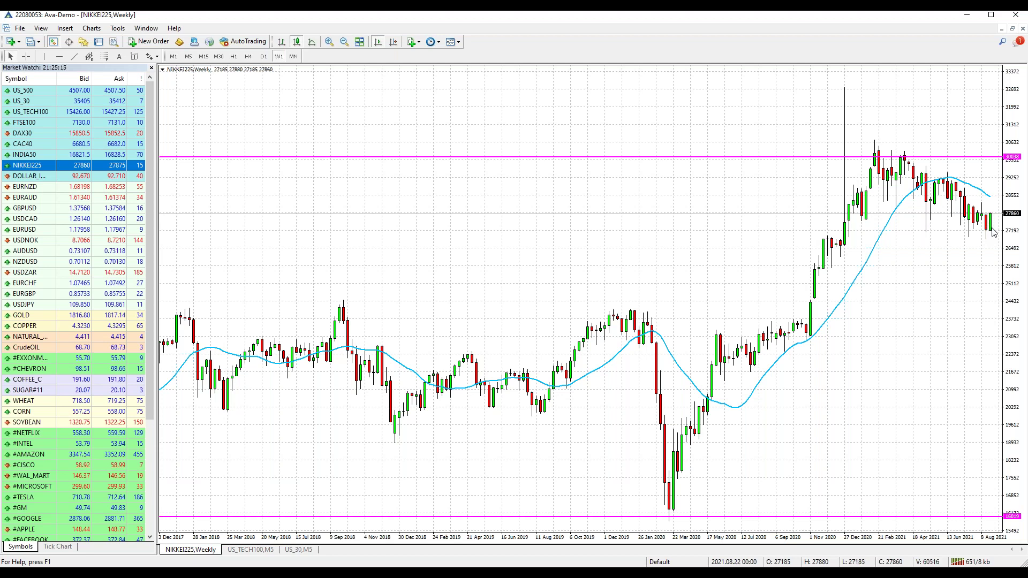
Step: Switch NIKKEI225 to the daily timeframe and draw a horizontal line at about 28,250, above the August highs
click(264, 57)
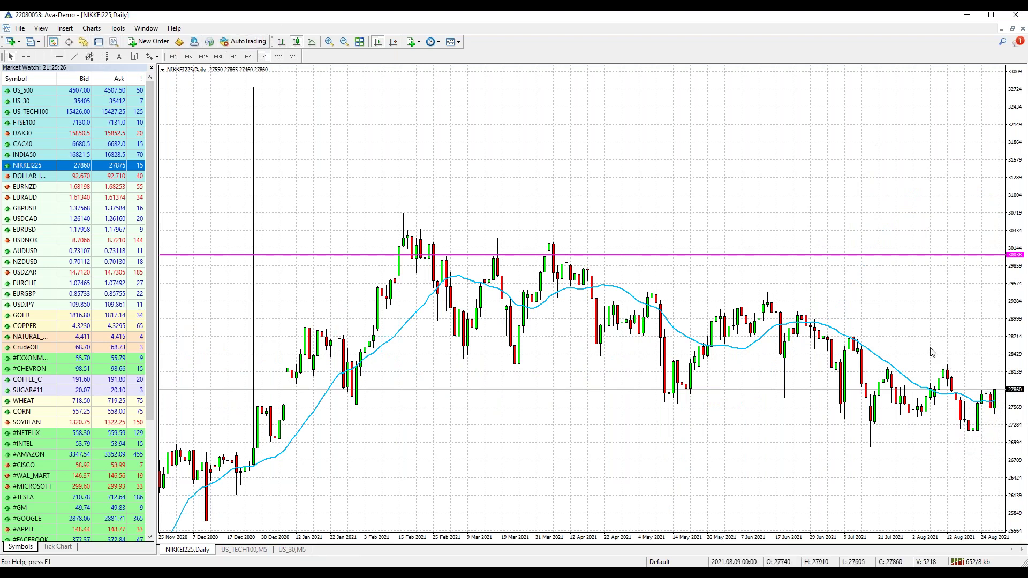
click(59, 57)
click(851, 365)
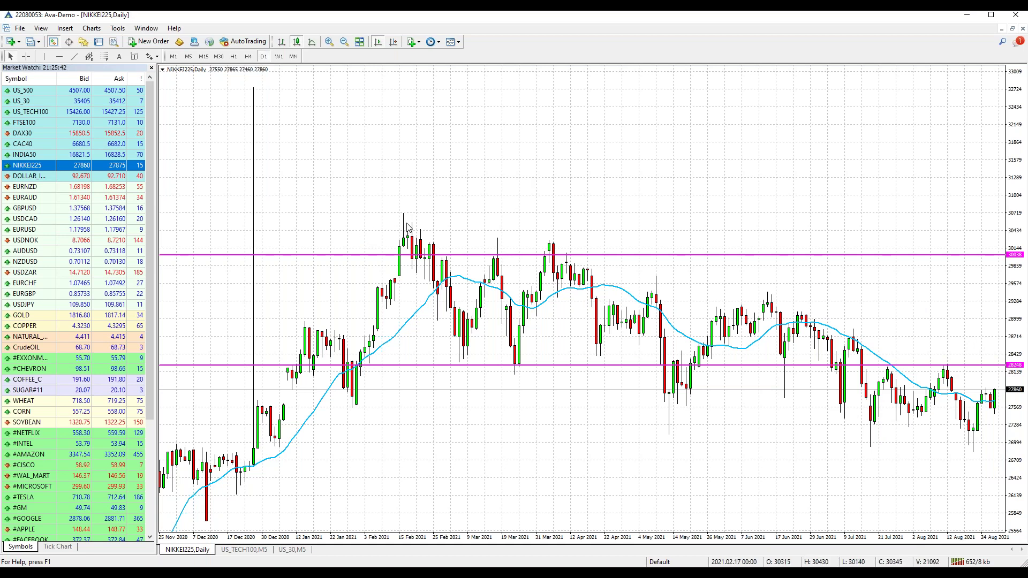
Step: Load GOLD, draw a horizontal line at 1680.90 along the March 2021 lows on weekly, and return to daily
drag(410, 226, 467, 220)
drag(34, 318, 612, 150)
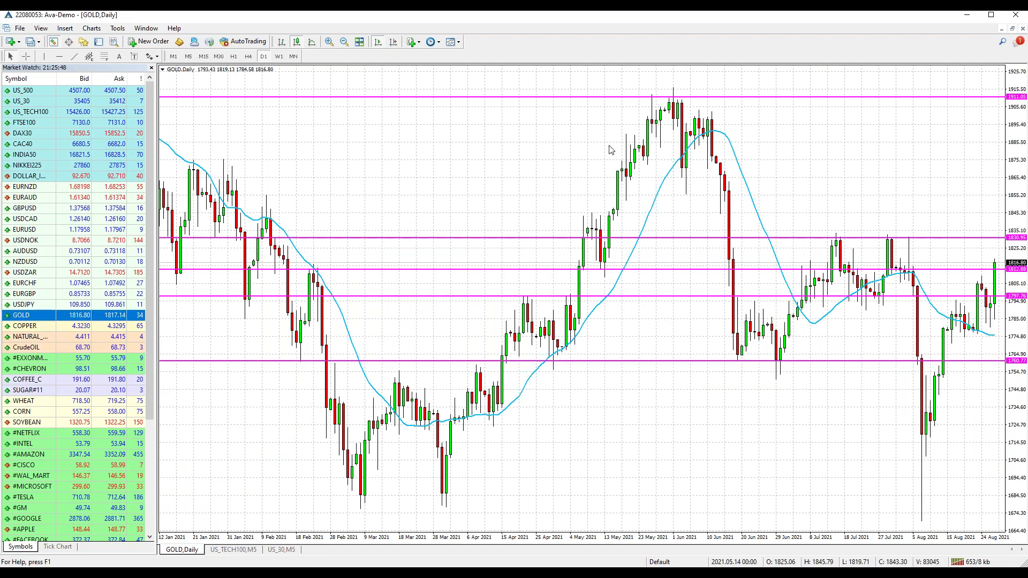
click(278, 56)
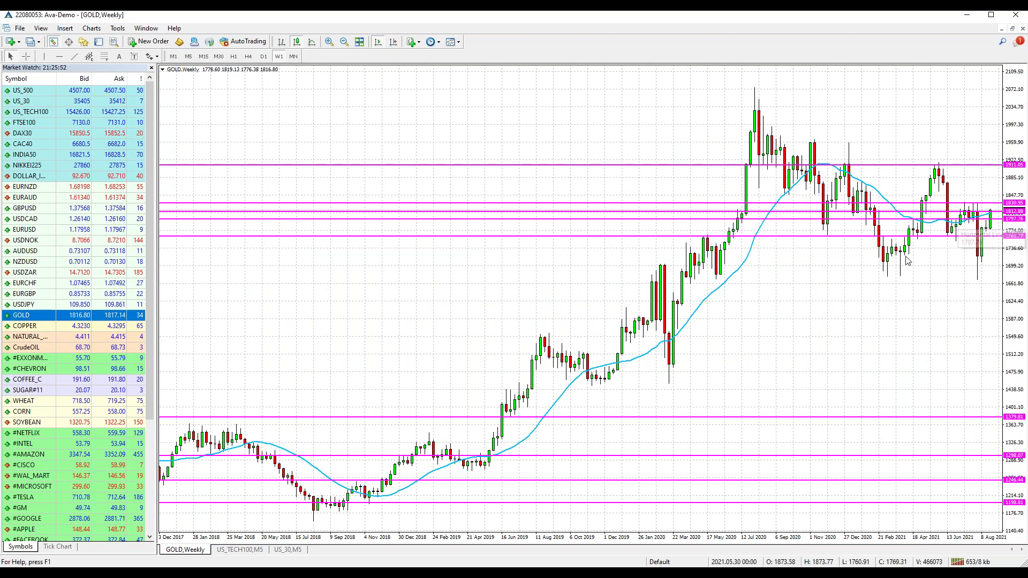
click(59, 57)
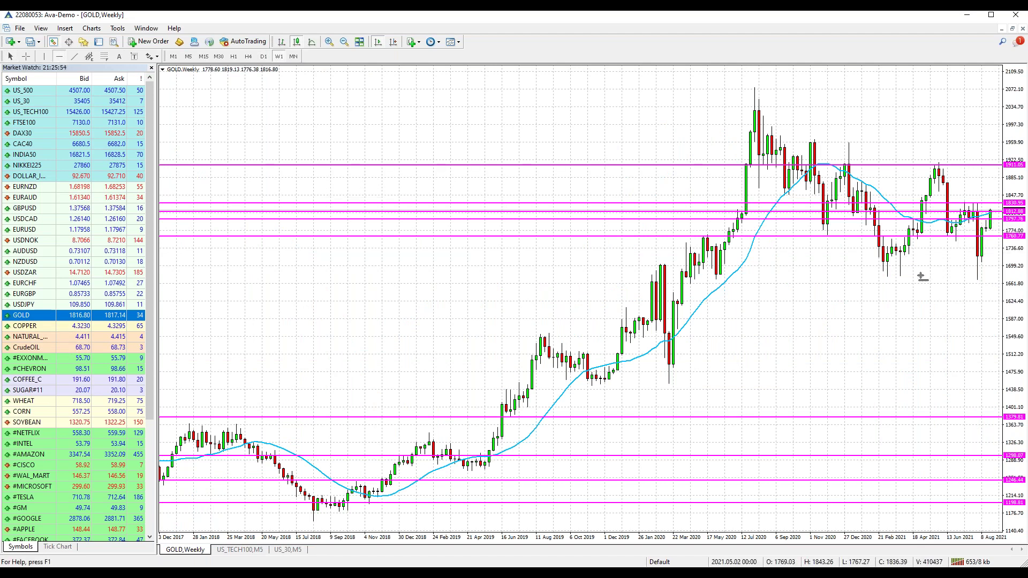
click(727, 275)
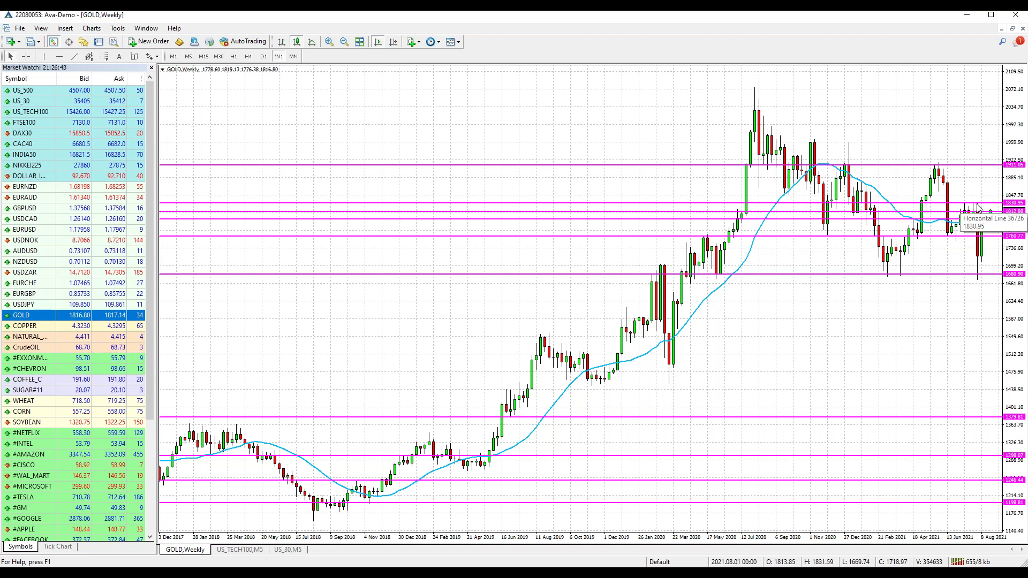
click(264, 56)
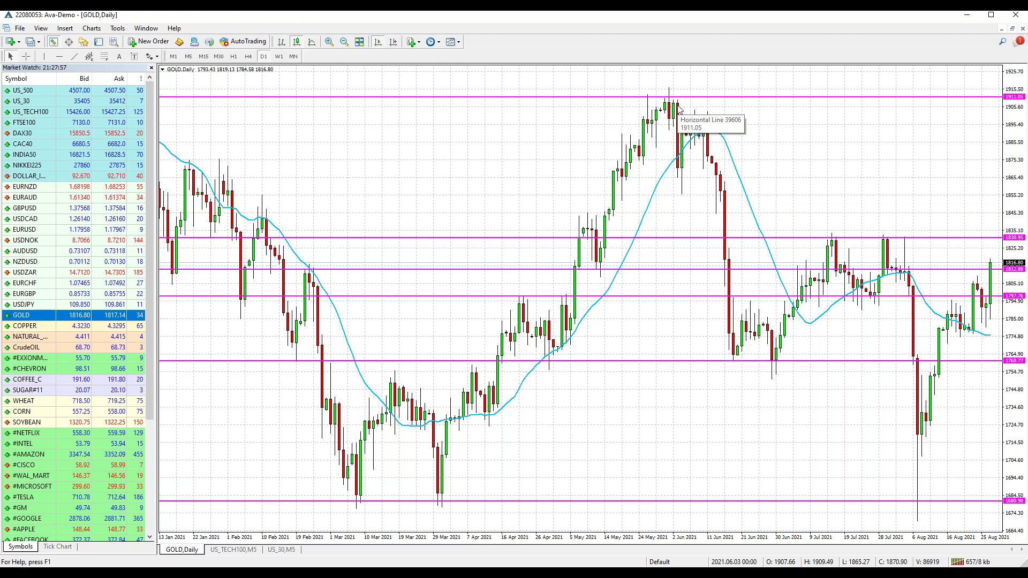
Step: Review COPPER on daily, then load CrudeOIL and compare its daily and weekly timeframes, finishing on daily
drag(40, 326, 614, 217)
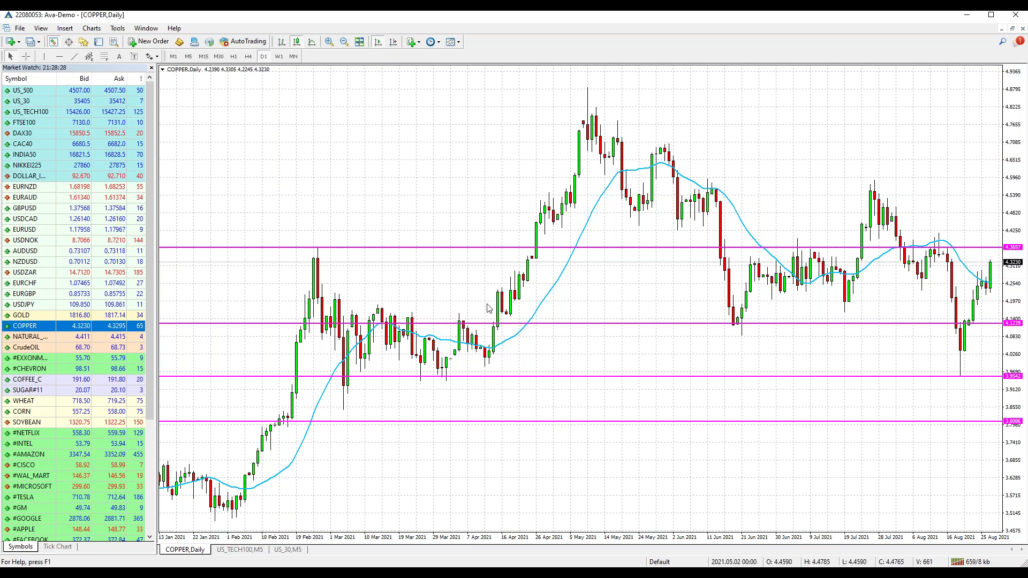
drag(38, 354, 438, 299)
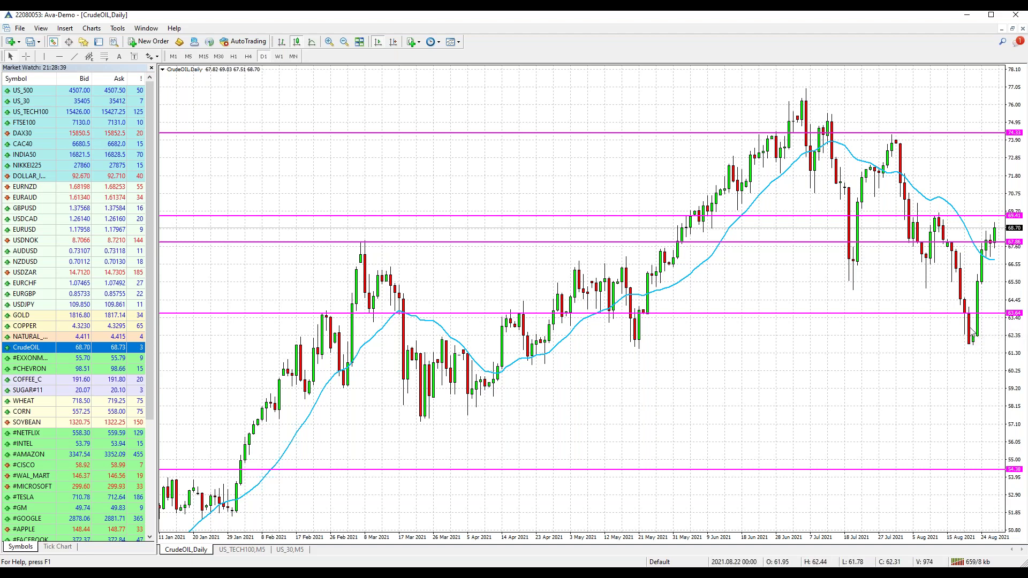
click(278, 57)
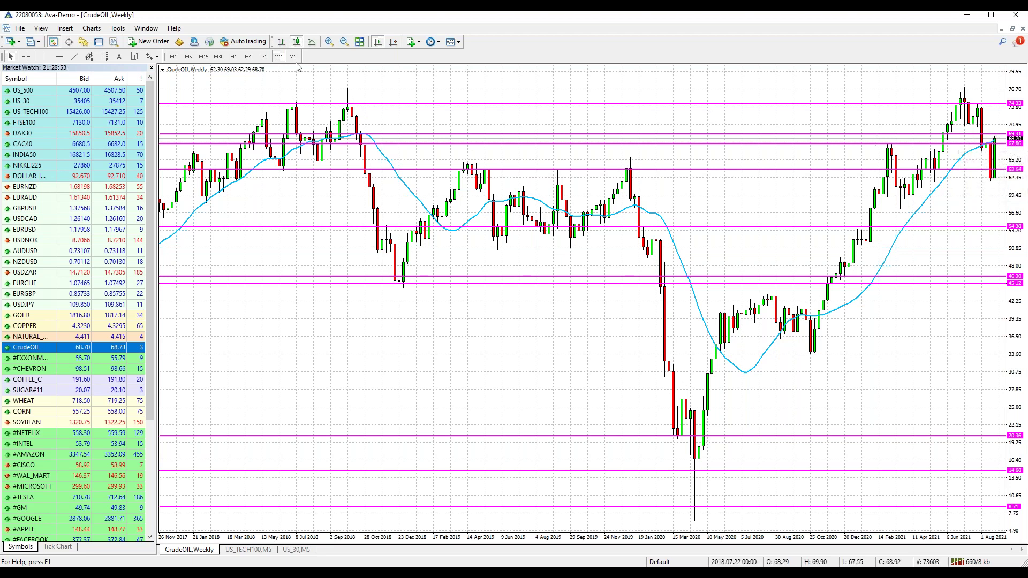
click(264, 56)
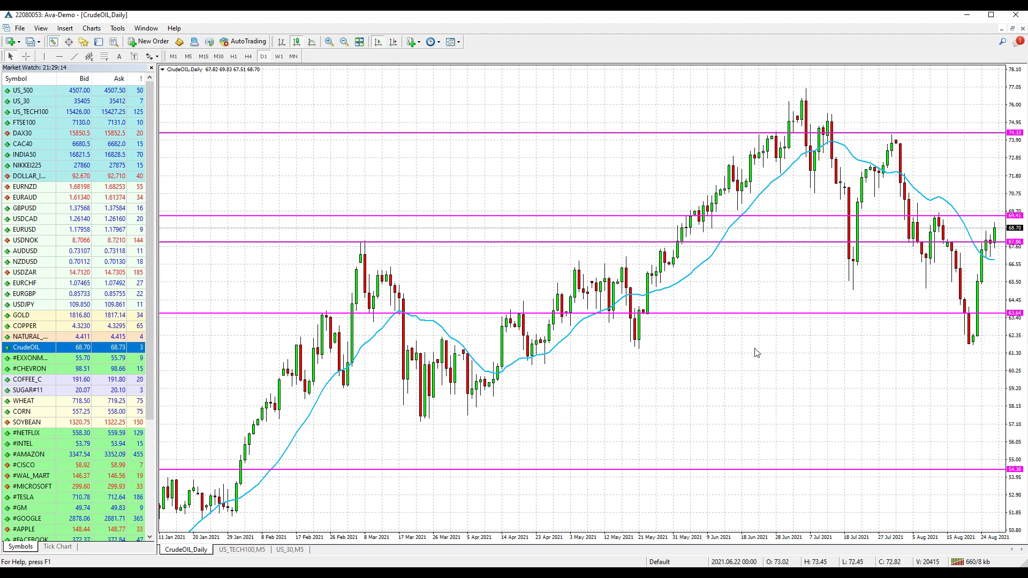
Step: Review the oil stocks #EXXONMOBIL and #CHEVRON one after the other on the daily chart
mouse_move(610, 315)
click(38, 358)
drag(293, 208, 295, 208)
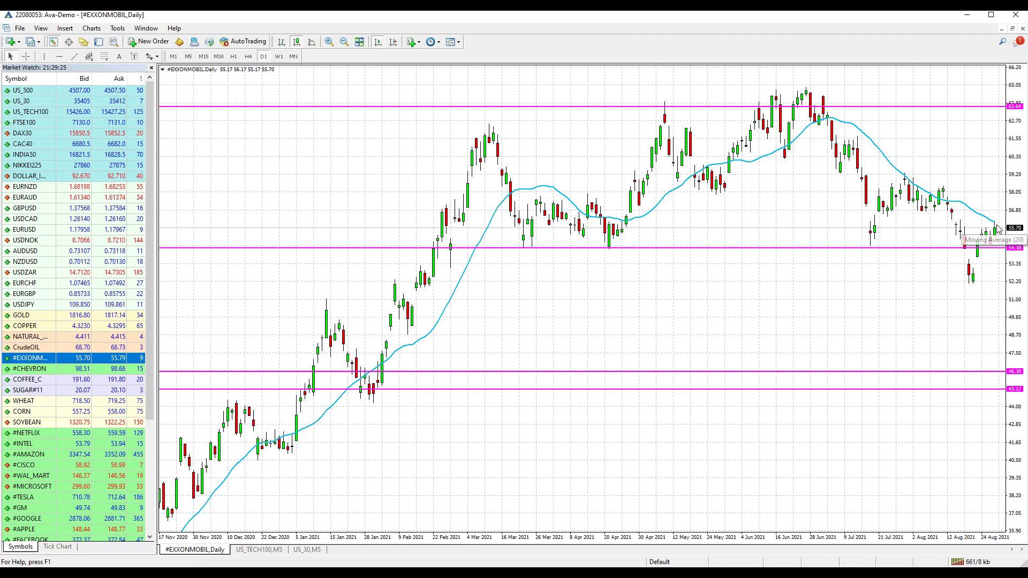
key(Down)
drag(236, 348, 498, 278)
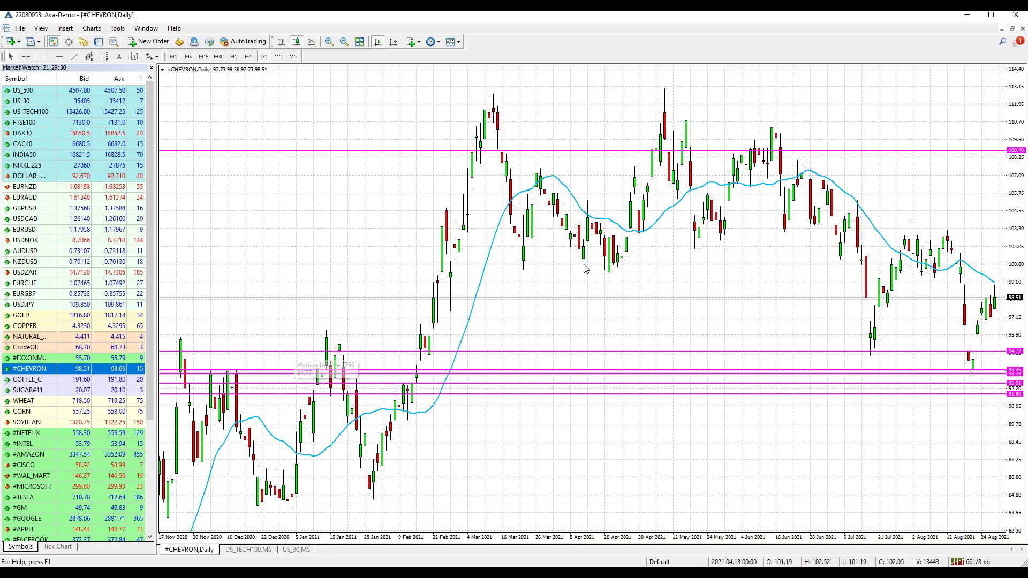
Step: Load NATURAL_GAS into the chart and compare its daily, weekly and monthly timeframes around the horizontal levels, finishing on monthly
drag(36, 337, 389, 289)
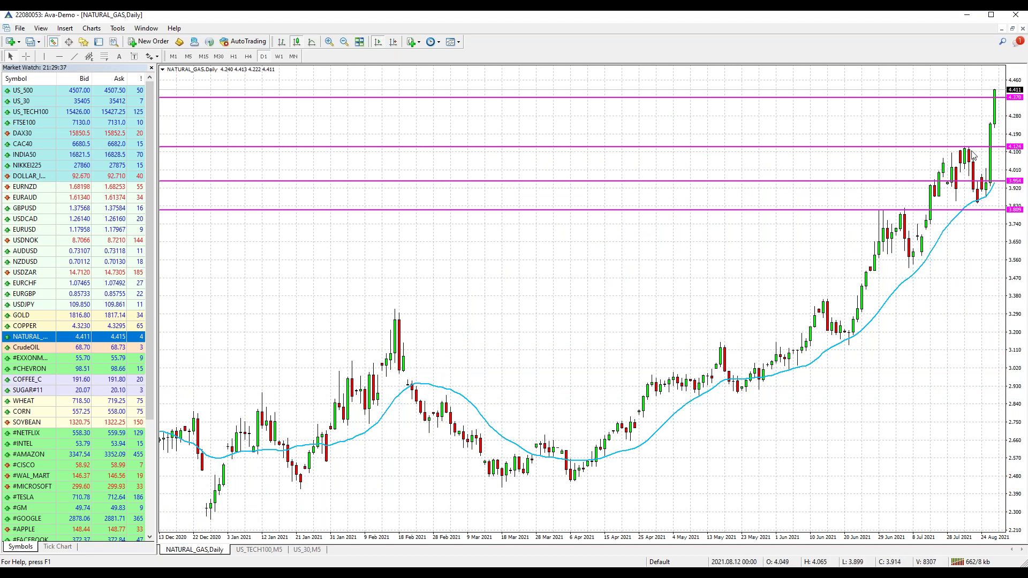
mouse_move(968, 154)
click(278, 57)
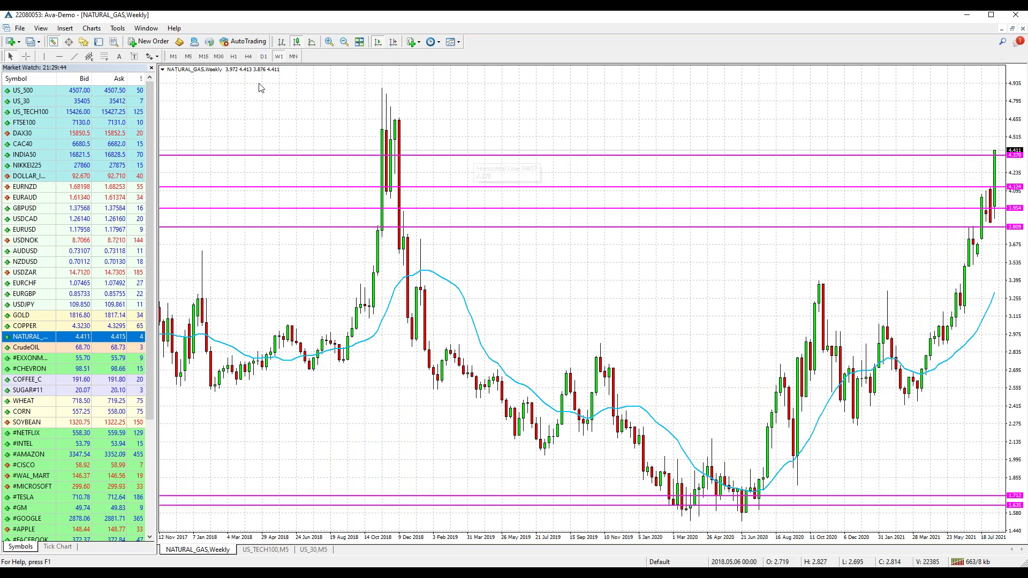
click(264, 56)
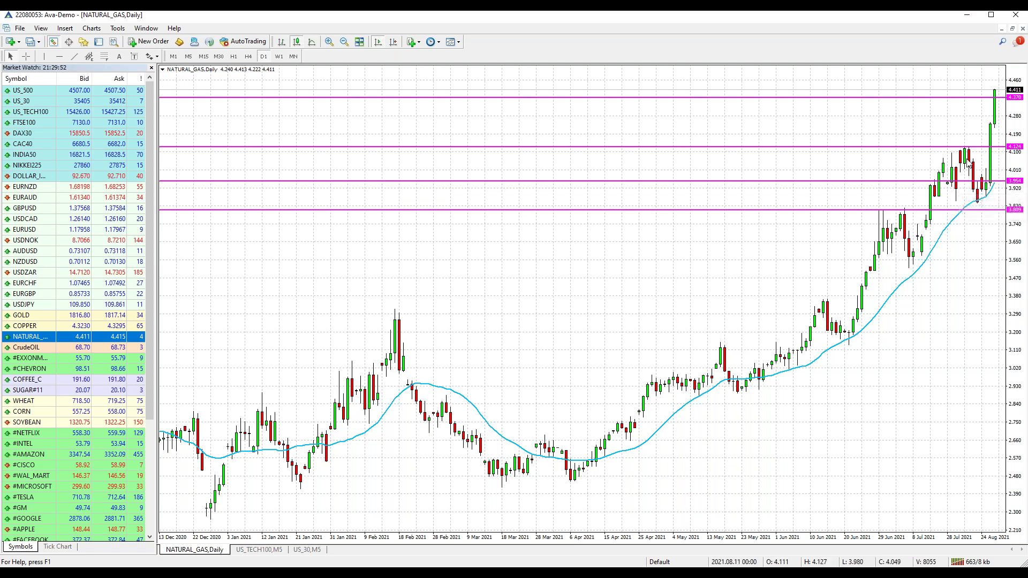
mouse_move(968, 154)
mouse_move(998, 98)
click(279, 57)
click(294, 57)
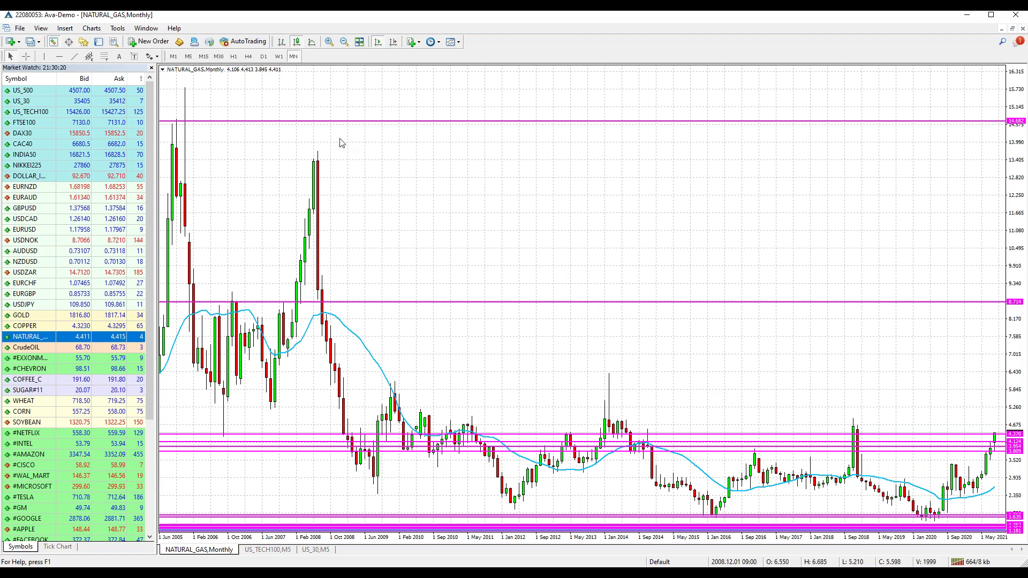
Step: Return NATURAL_GAS to the weekly timeframe and draw a horizontal line at 4.653 near the late-2018 highs
click(279, 57)
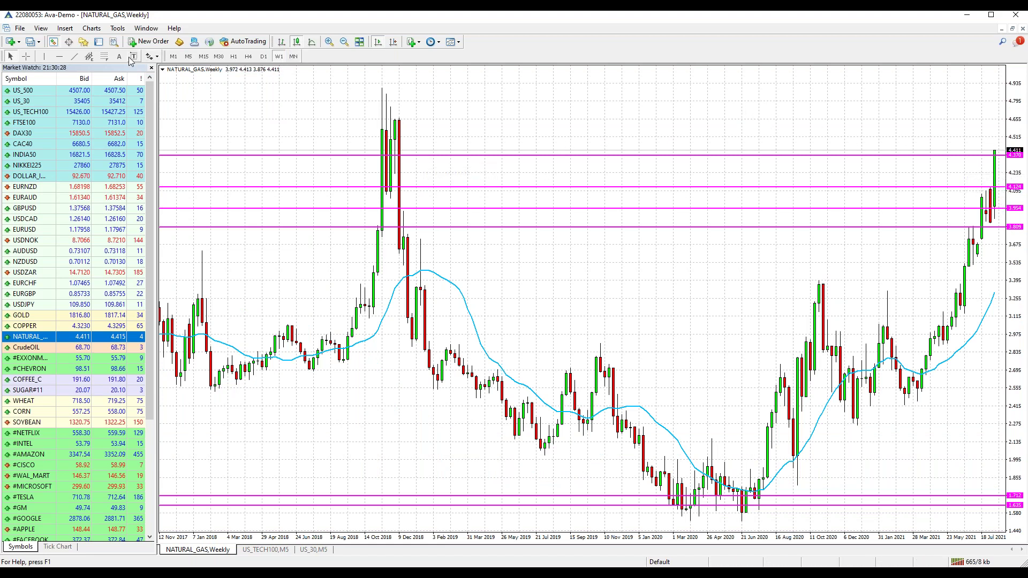
click(411, 119)
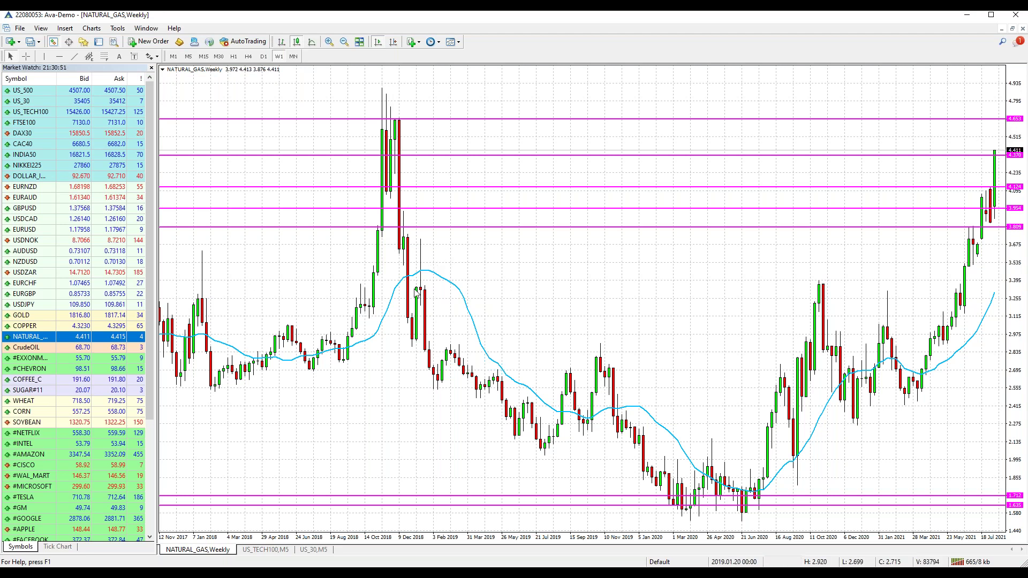
Step: Load COFFEE_C into the chart and compare its daily and weekly timeframes around the horizontal levels, finishing on weekly
click(26, 380)
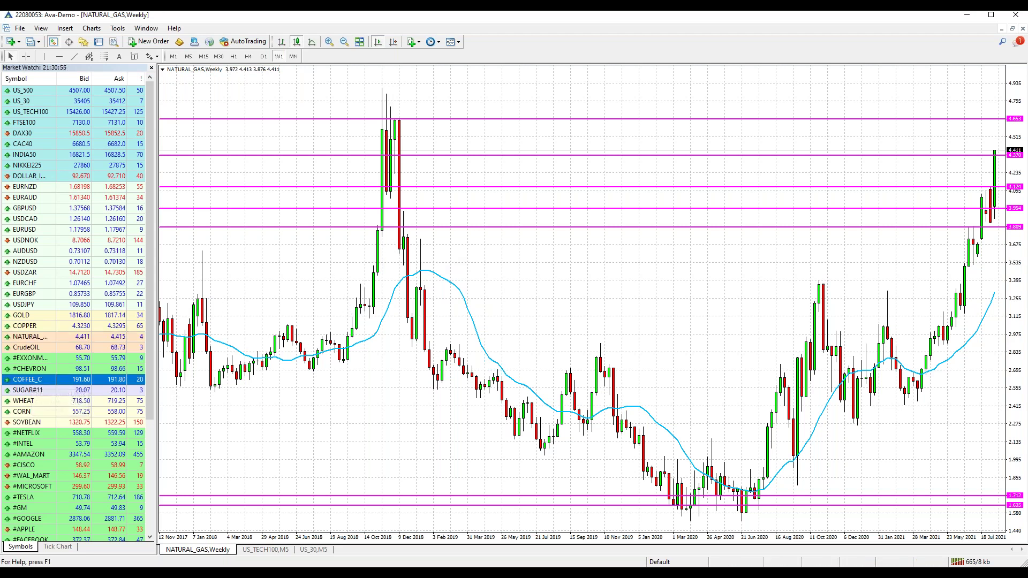
drag(27, 379, 443, 176)
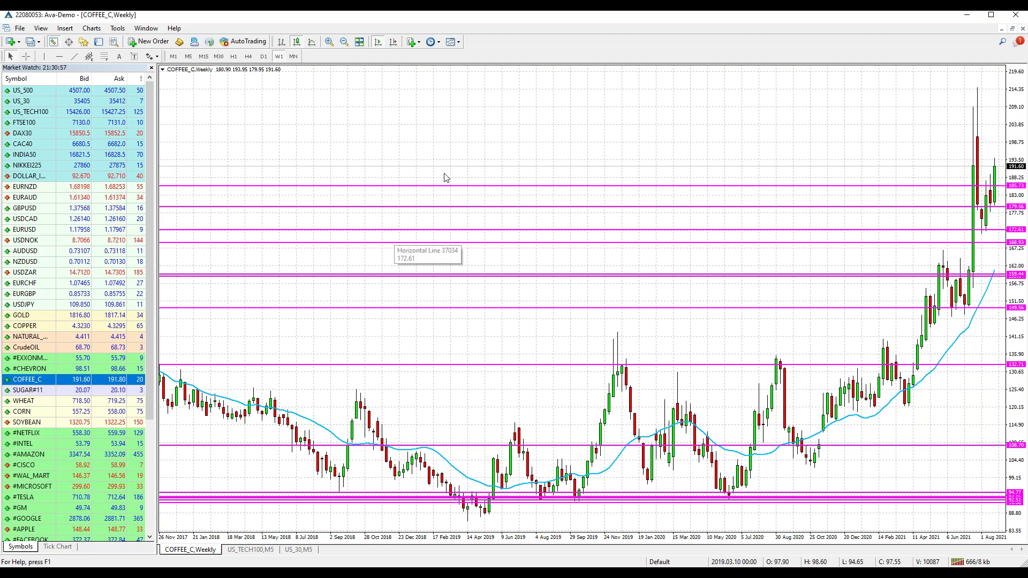
click(264, 56)
click(282, 56)
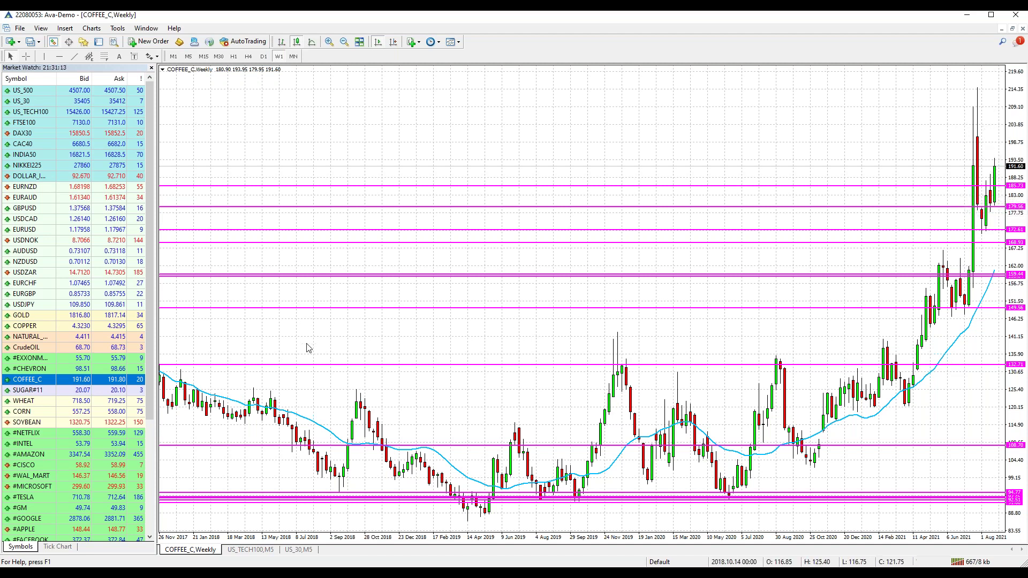
Step: Load SUGAR#11 into the chart and compare its daily and weekly timeframes, finishing on weekly
drag(38, 394, 555, 243)
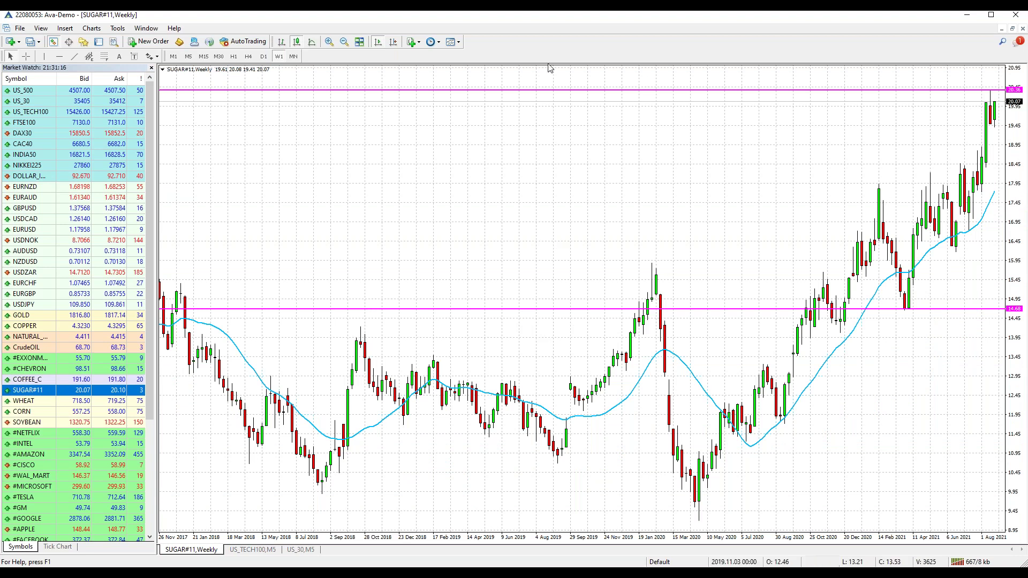
click(263, 58)
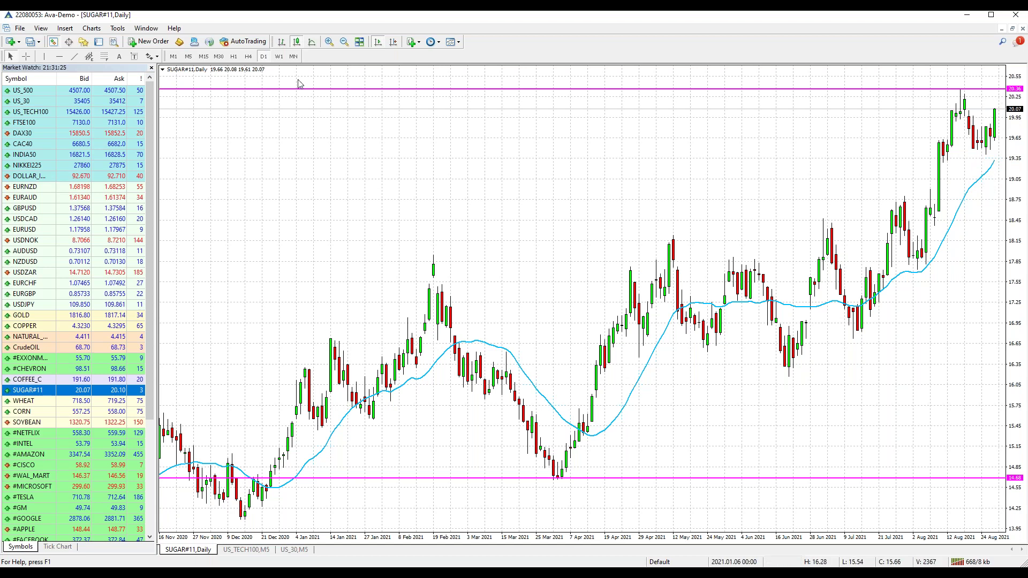
click(278, 57)
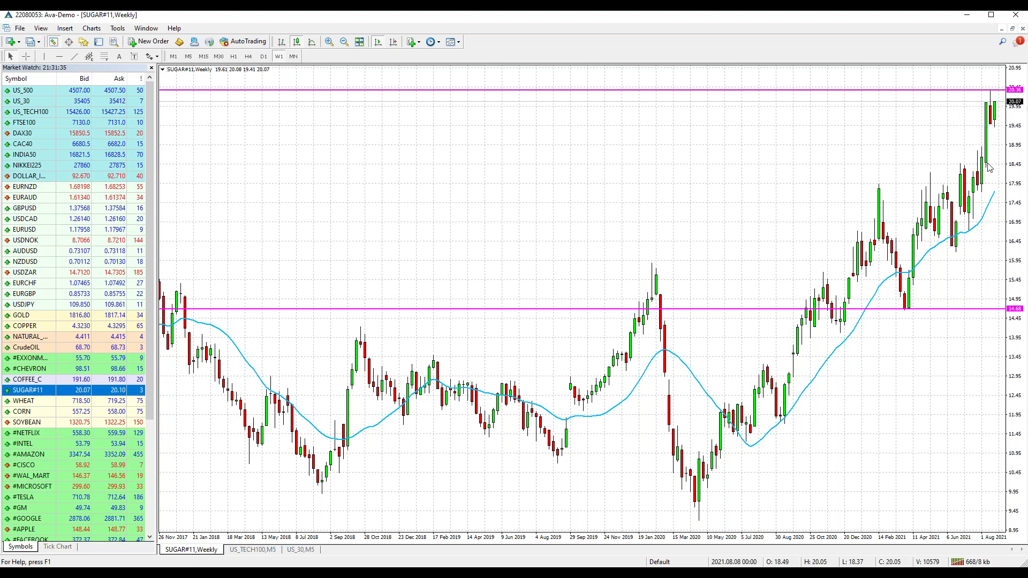
Step: Load WHEAT into the chart and review it on the weekly and daily timeframes
click(31, 401)
drag(31, 402, 624, 172)
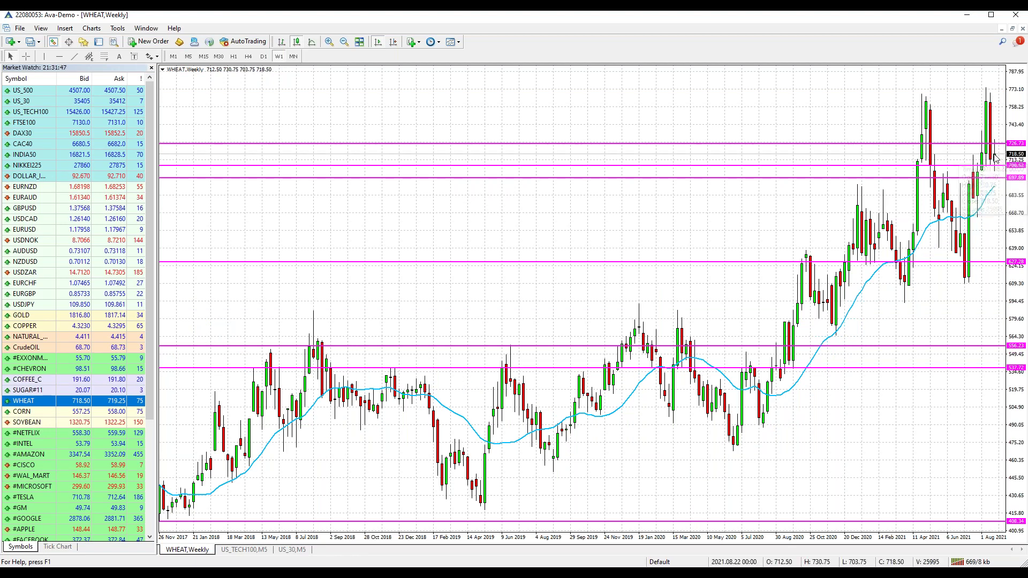
click(263, 57)
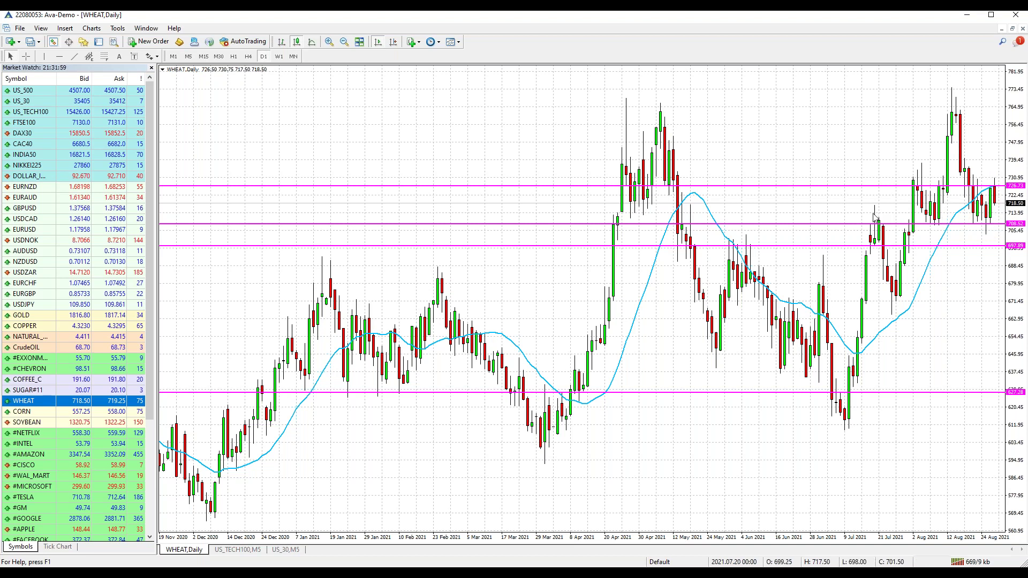
Step: Load CORN on daily and measure its sideways range from 27 January to 31 March 2021 with the crosshair
key(Down)
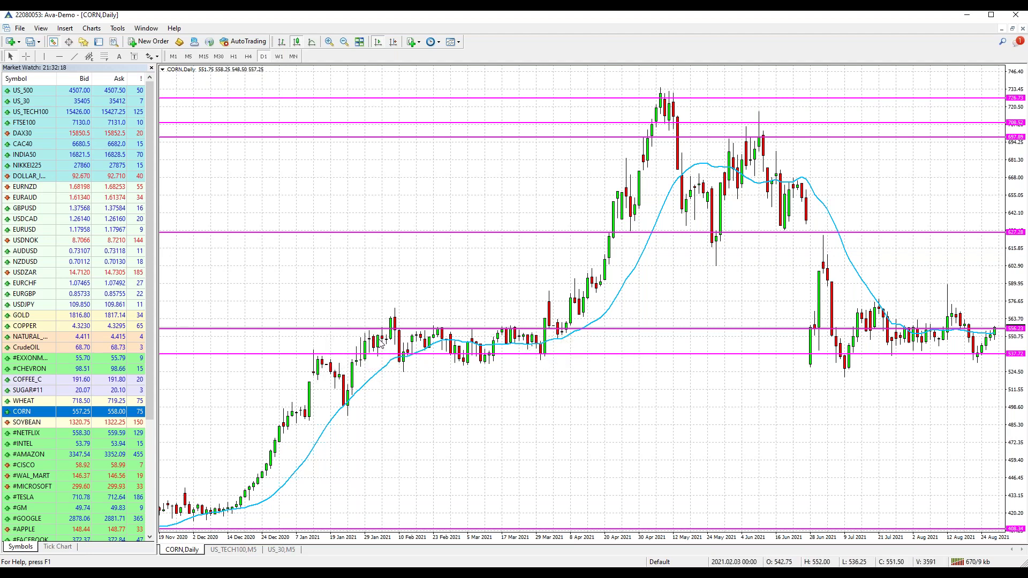
click(30, 57)
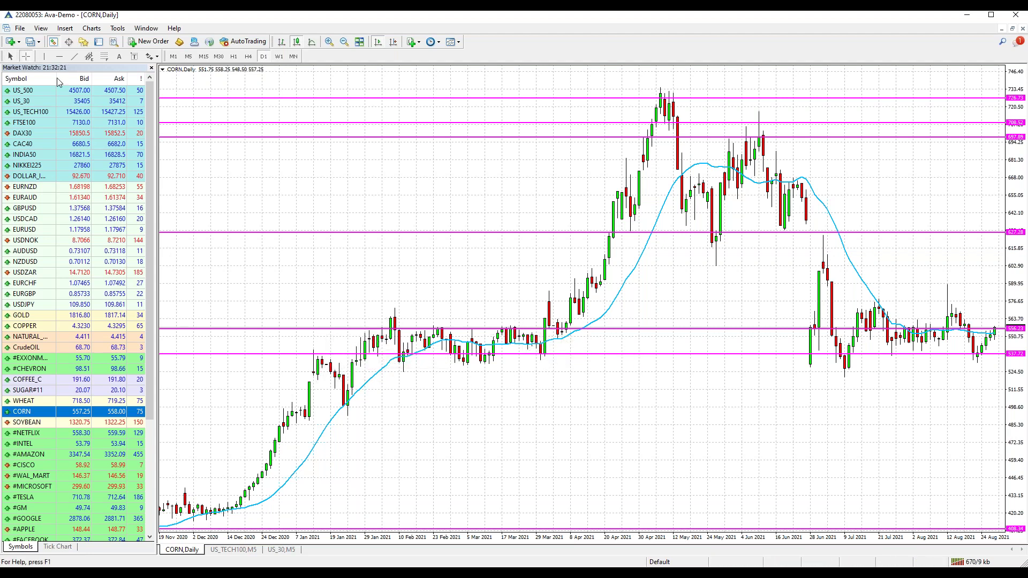
drag(356, 352, 546, 343)
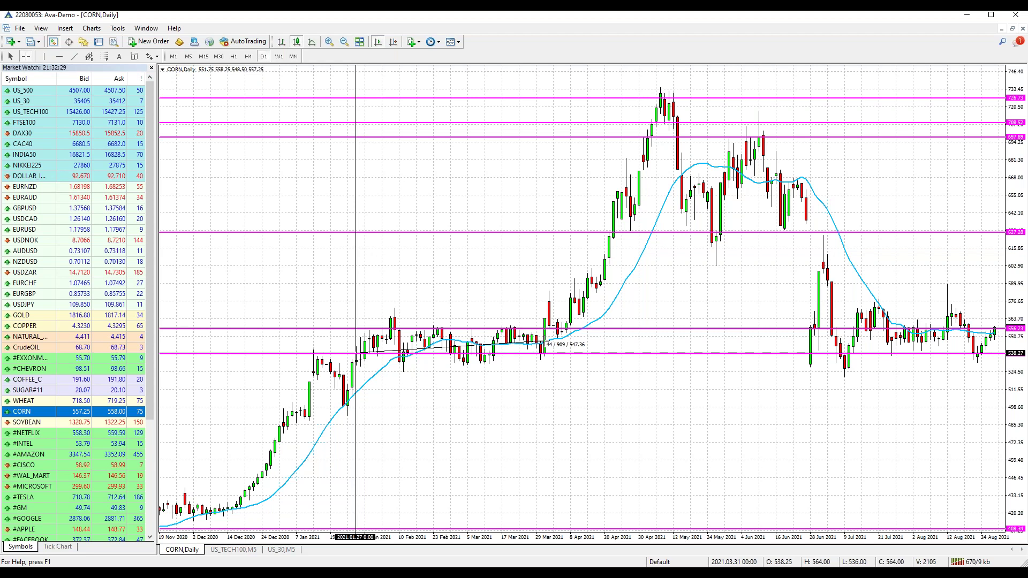
drag(546, 342, 545, 342)
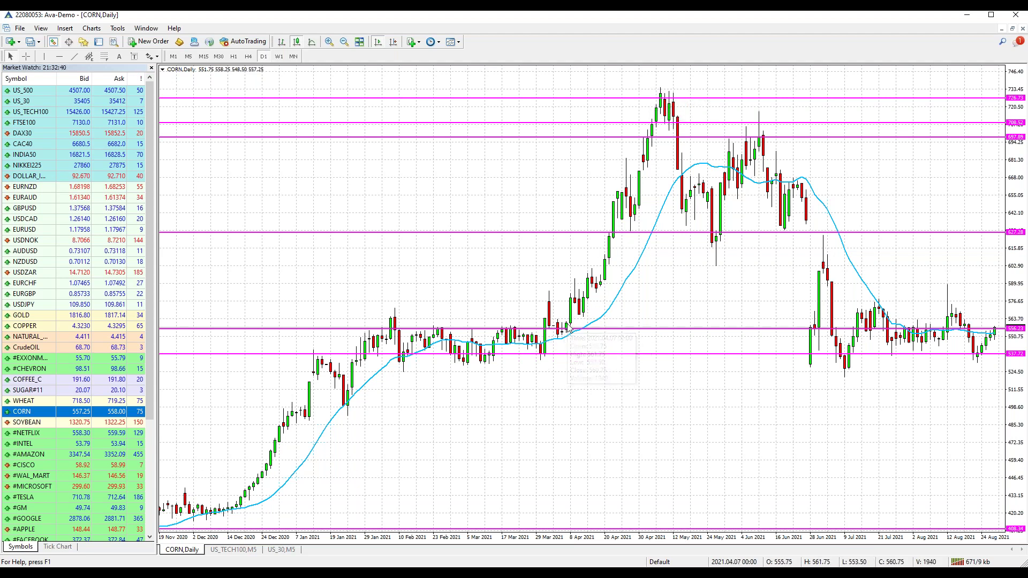
Step: Inspect CORN's April to June price swings, and measure the sideways range from late June to the latest candle with the crosshair
mouse_move(568, 327)
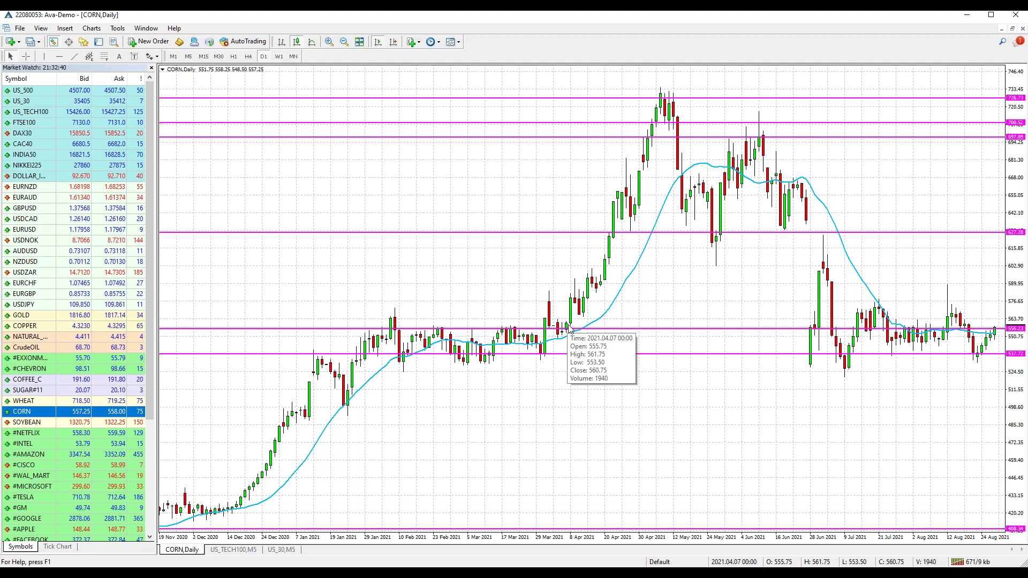
mouse_move(661, 95)
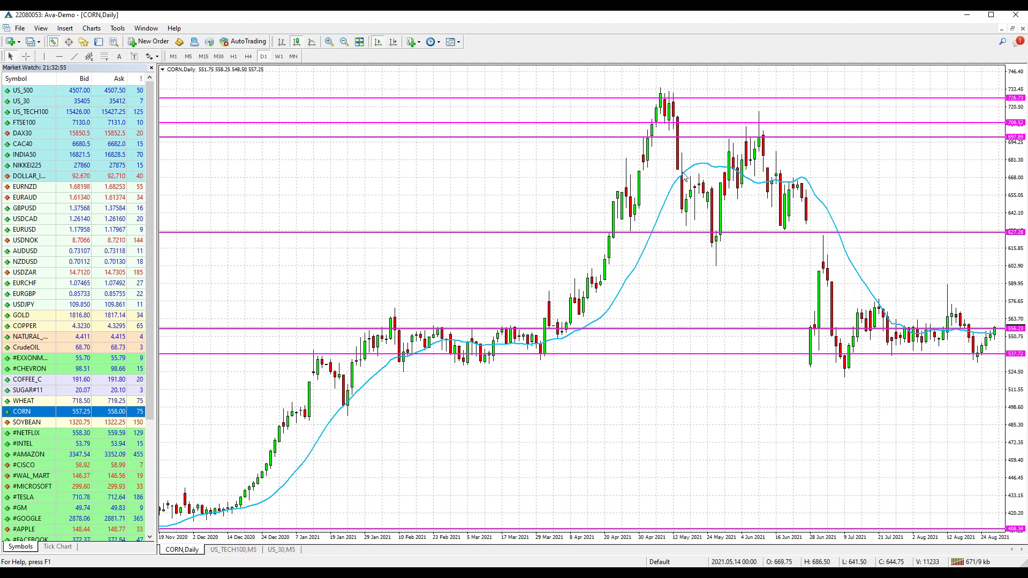
mouse_move(618, 232)
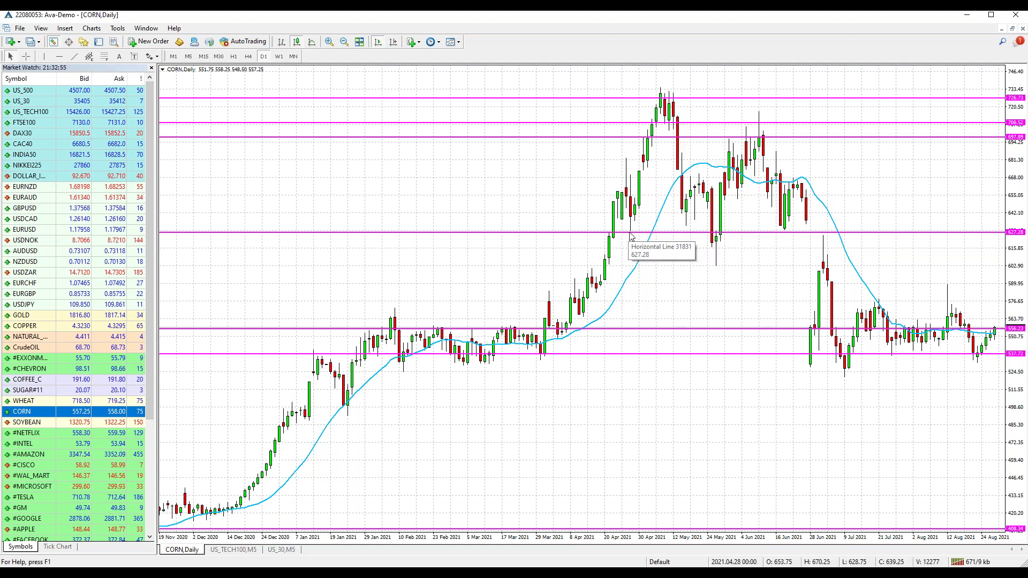
mouse_move(769, 127)
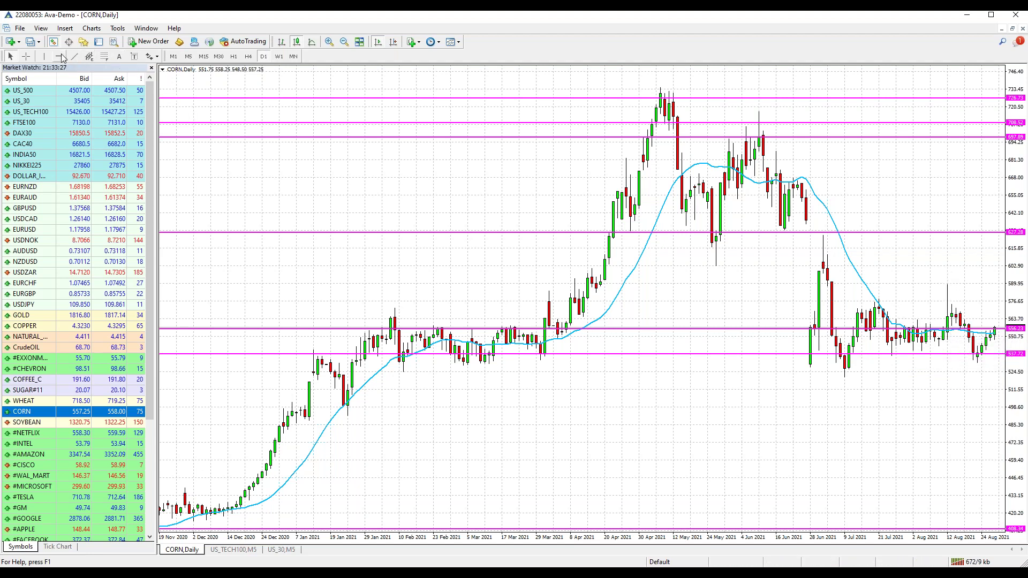
click(25, 56)
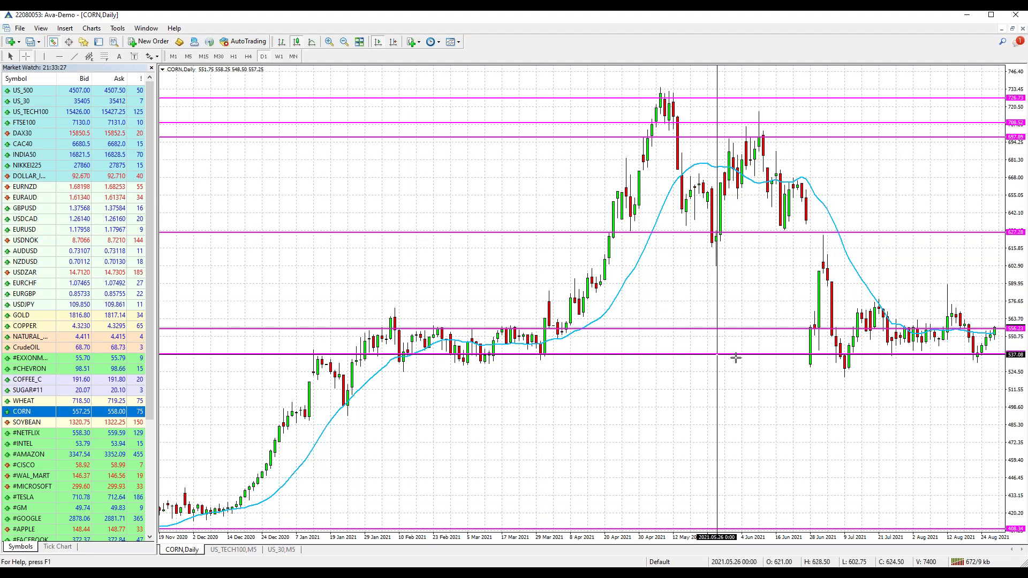
drag(810, 355, 996, 344)
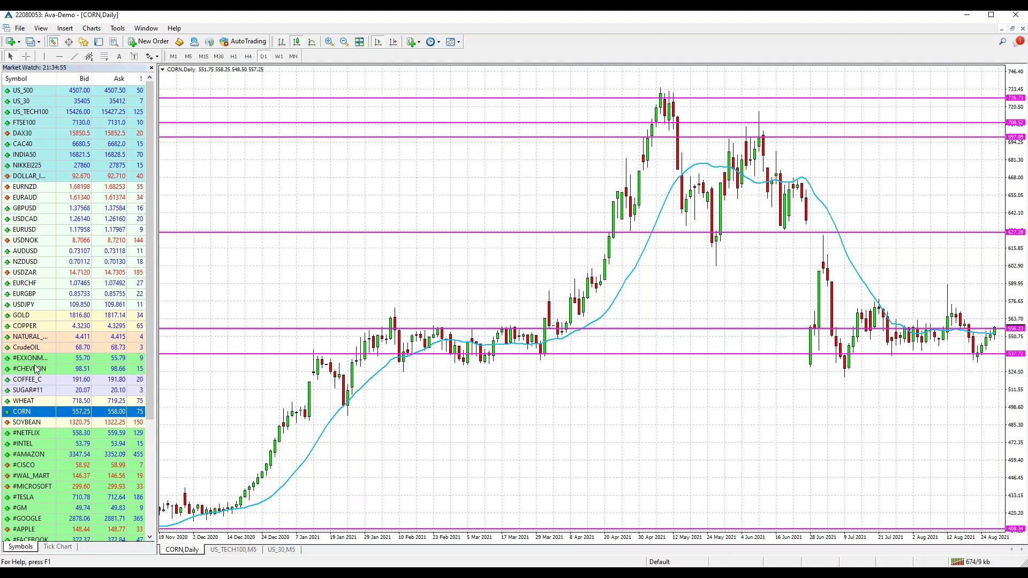
Step: Load SOYBEAN into the chart and review it on the daily and weekly timeframes
drag(40, 423, 476, 390)
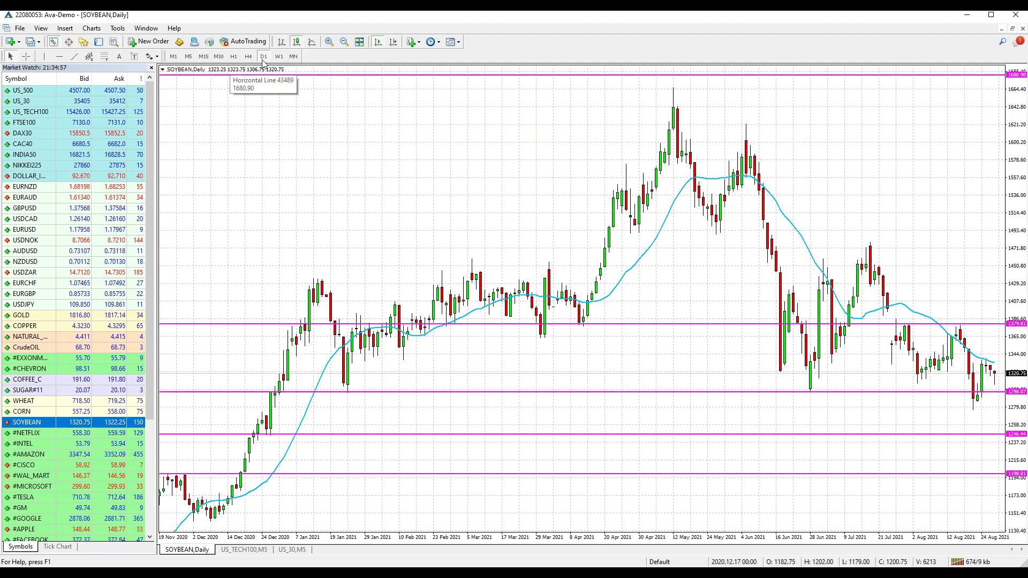
click(279, 56)
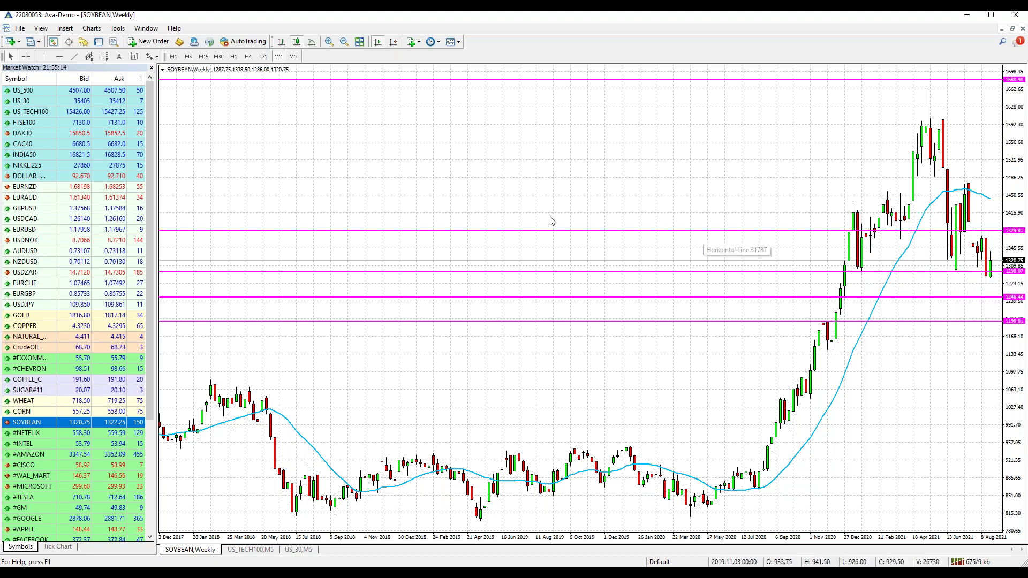
Step: Load the stock #NETFLIX into the chart and compare its weekly and daily timeframes around the upper horizontal levels, finishing on weekly
scroll(67, 292, down, 4)
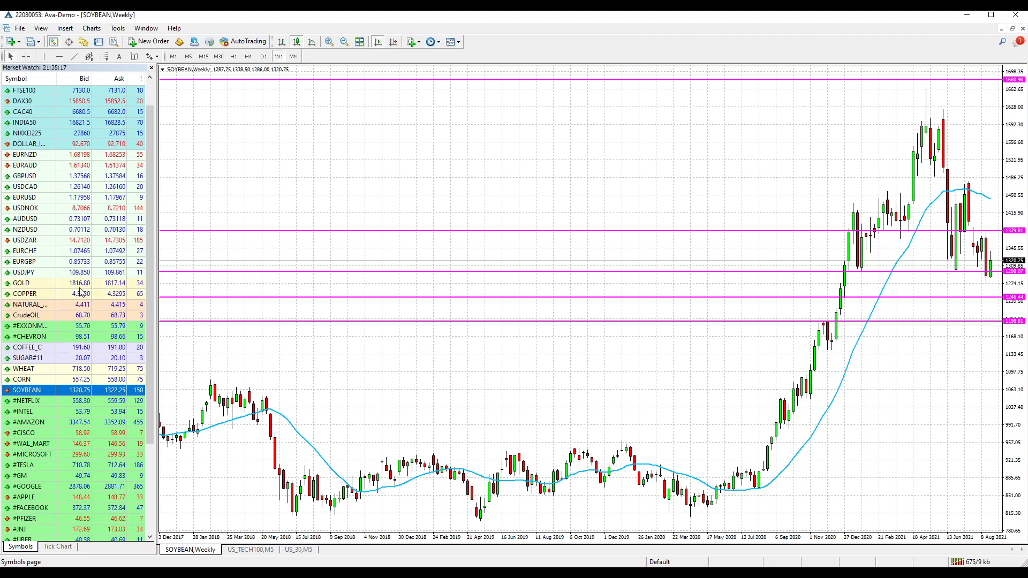
scroll(75, 293, down, 1)
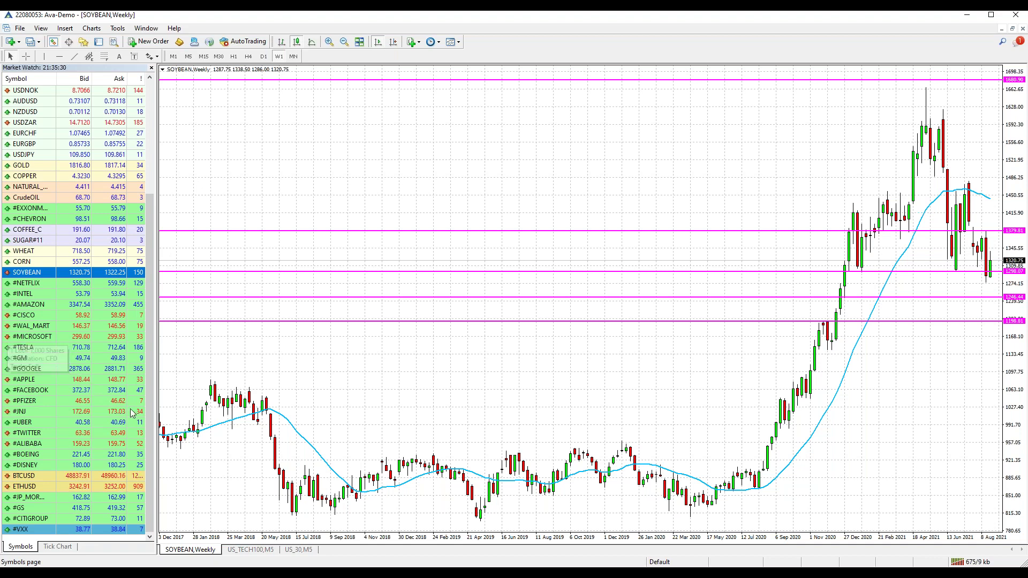
mouse_move(258, 412)
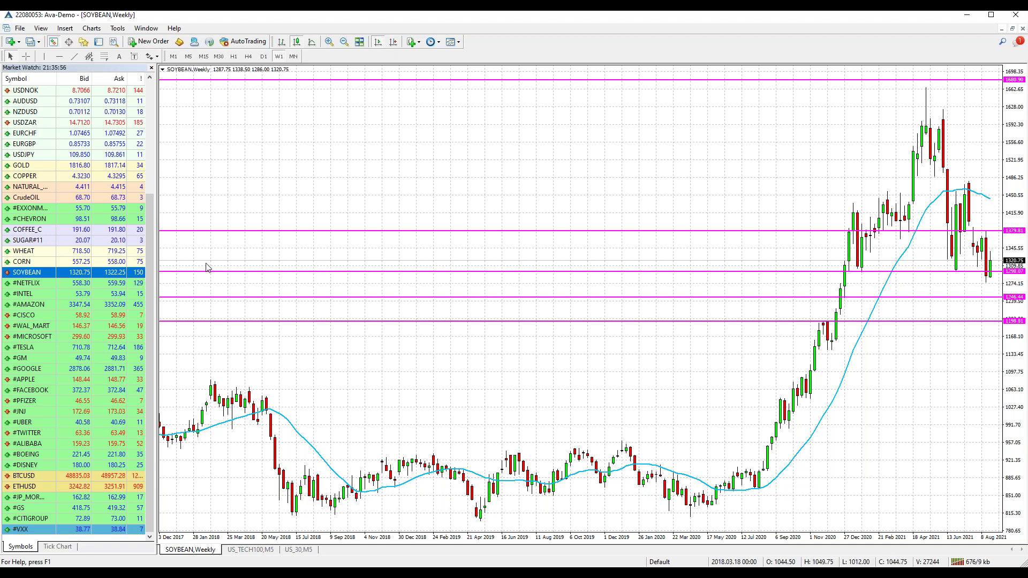
key(Down)
drag(459, 186, 459, 186)
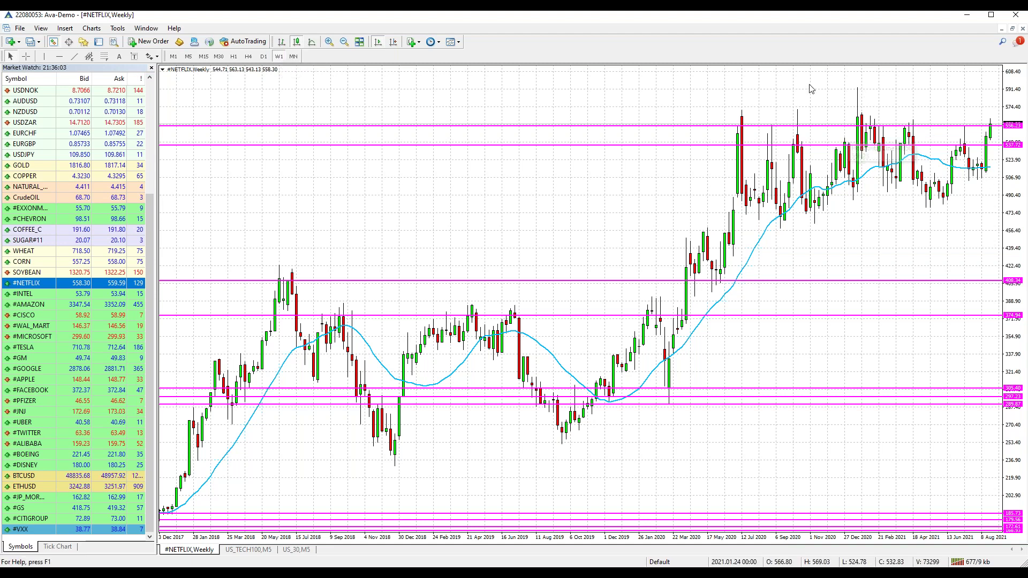
click(264, 57)
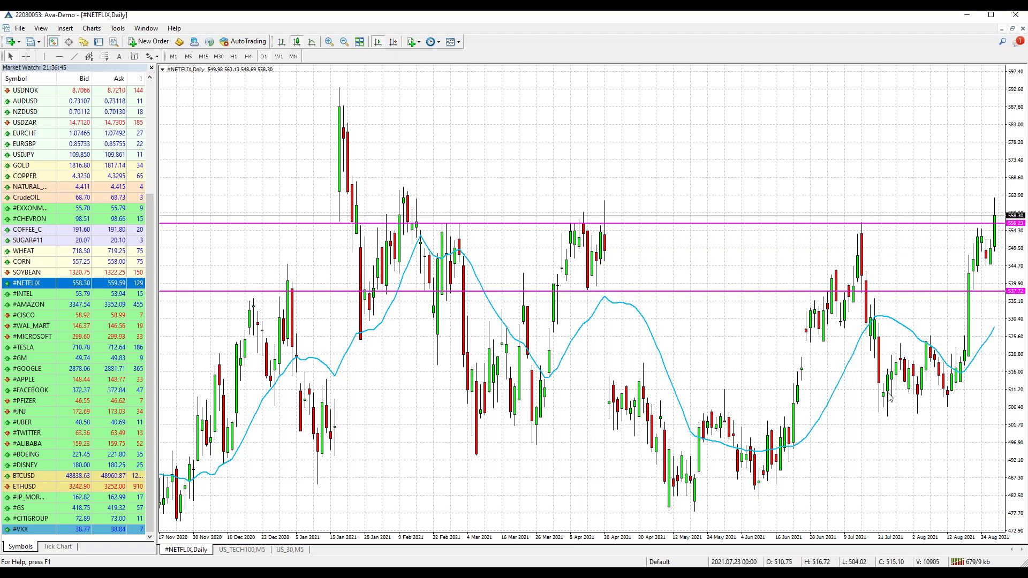
text(W1)
key(Return)
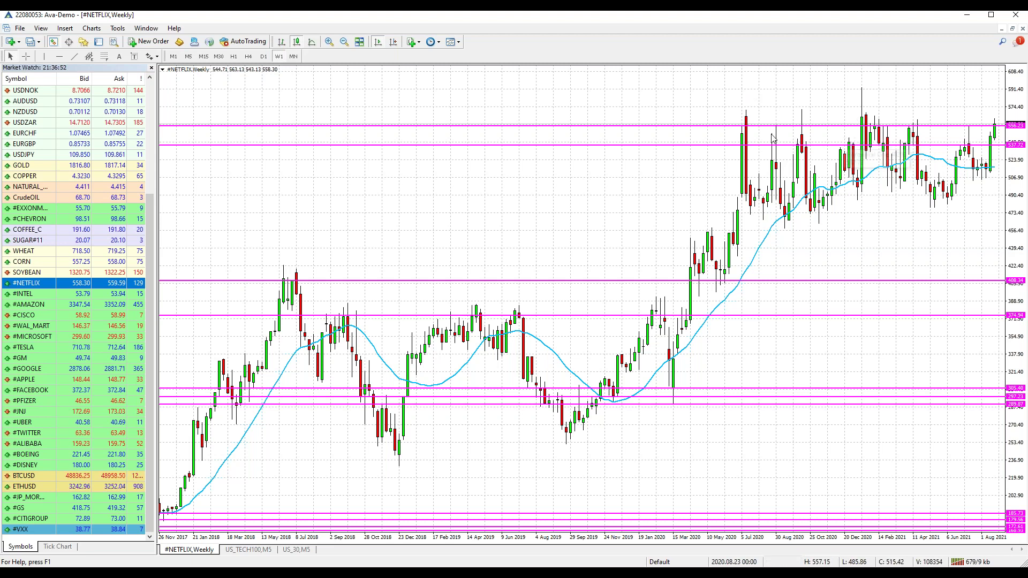
mouse_move(921, 131)
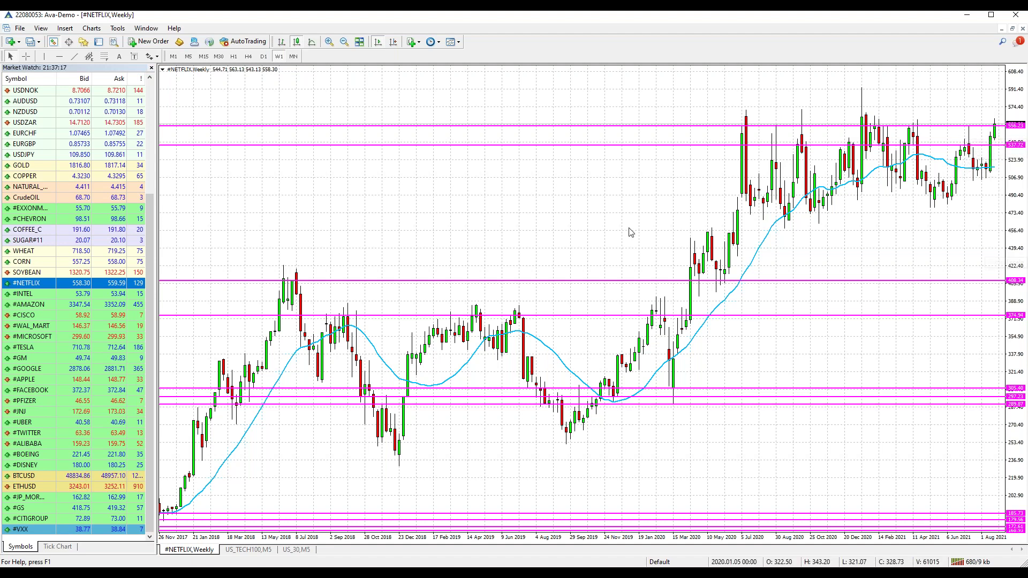
Step: Load the stock #INTEL into the chart and review it on the weekly and daily timeframes
click(37, 296)
drag(373, 223, 377, 221)
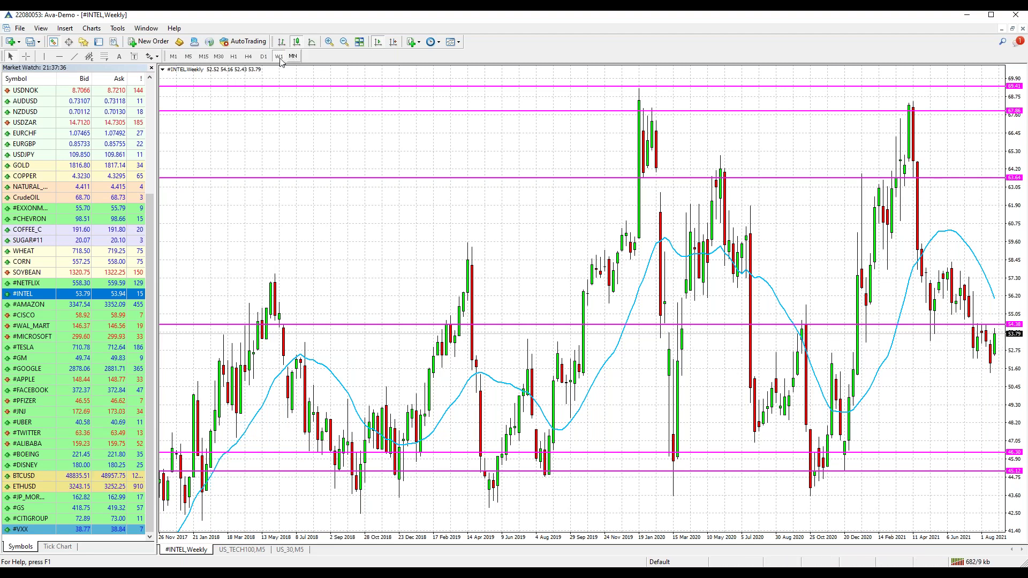
click(263, 57)
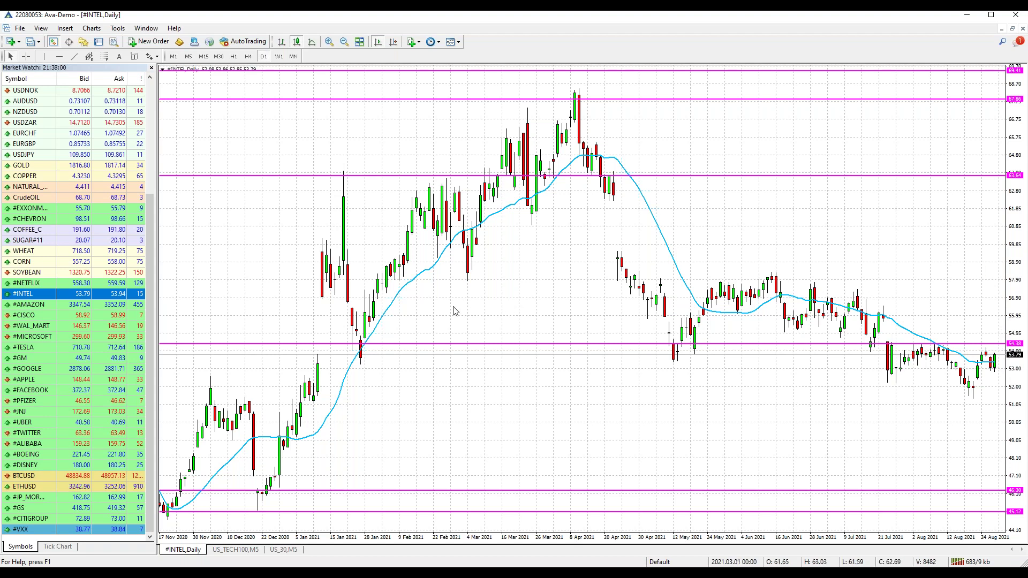
Step: Load the stock #AMAZON into the chart and review it on the daily and weekly timeframes
click(43, 308)
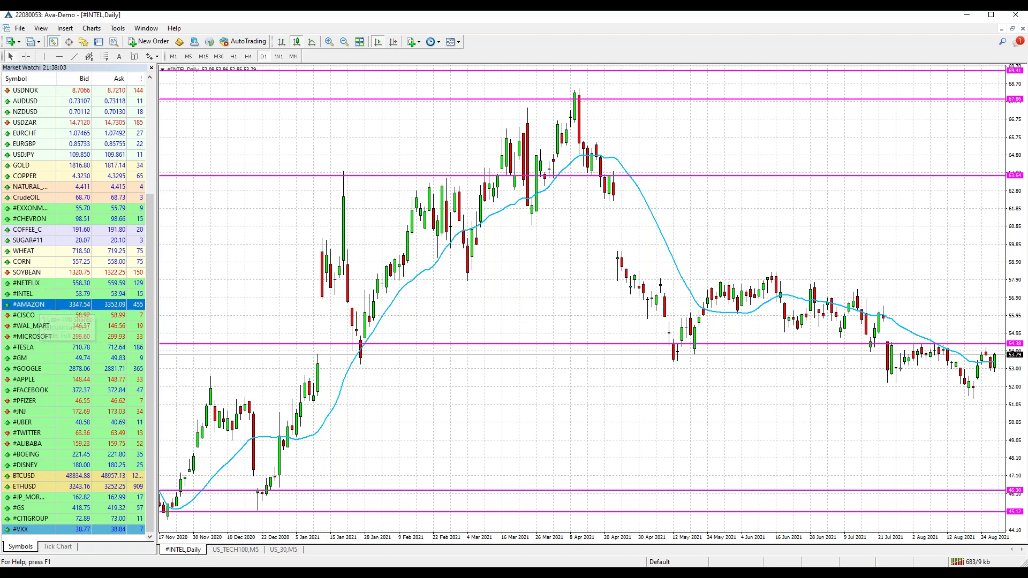
drag(42, 304, 349, 262)
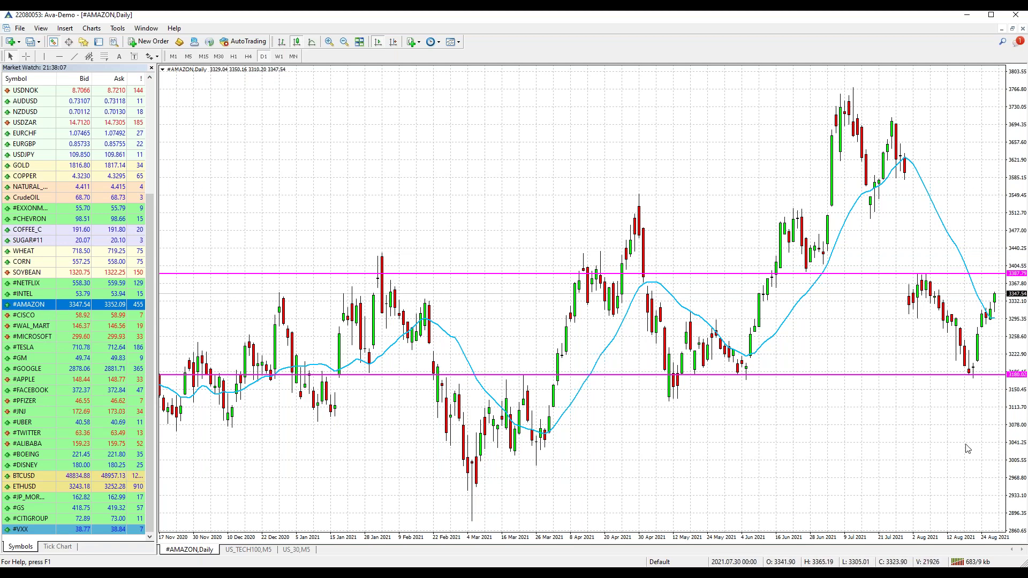
click(279, 57)
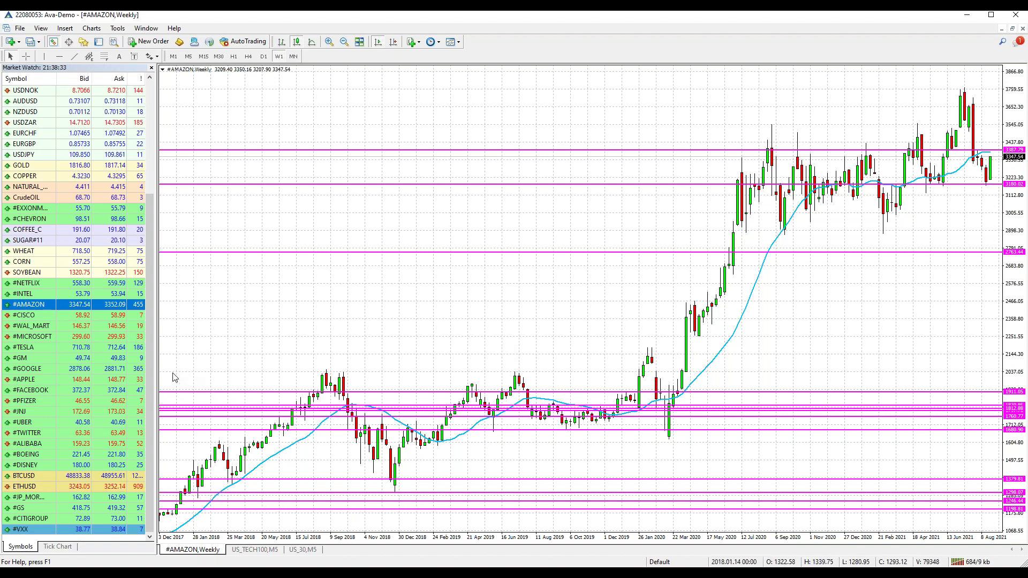
Step: Load the stock #WAL_MART on weekly and inspect the 149.56 horizontal level and the latest candle
drag(34, 332, 421, 267)
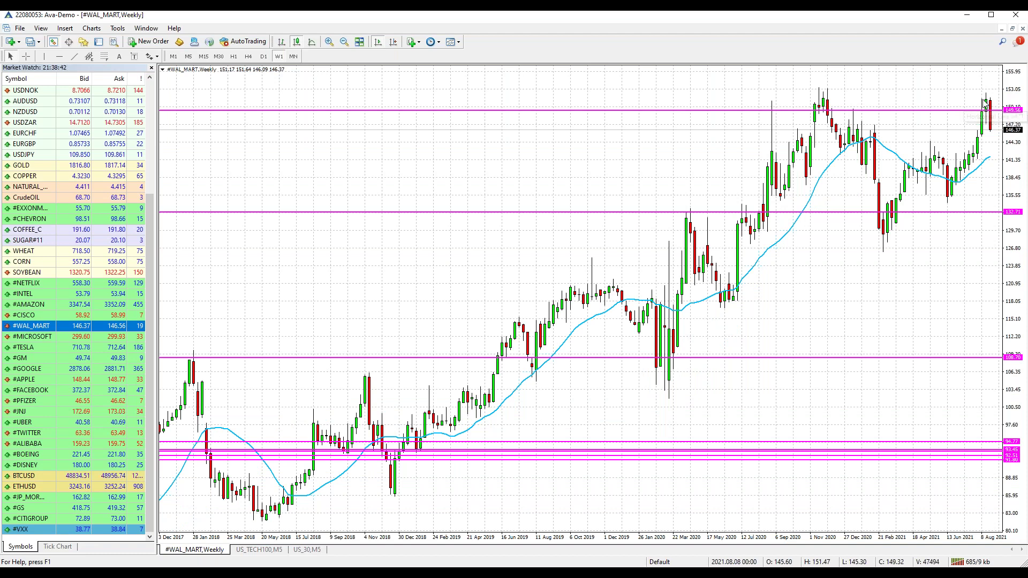
mouse_move(991, 108)
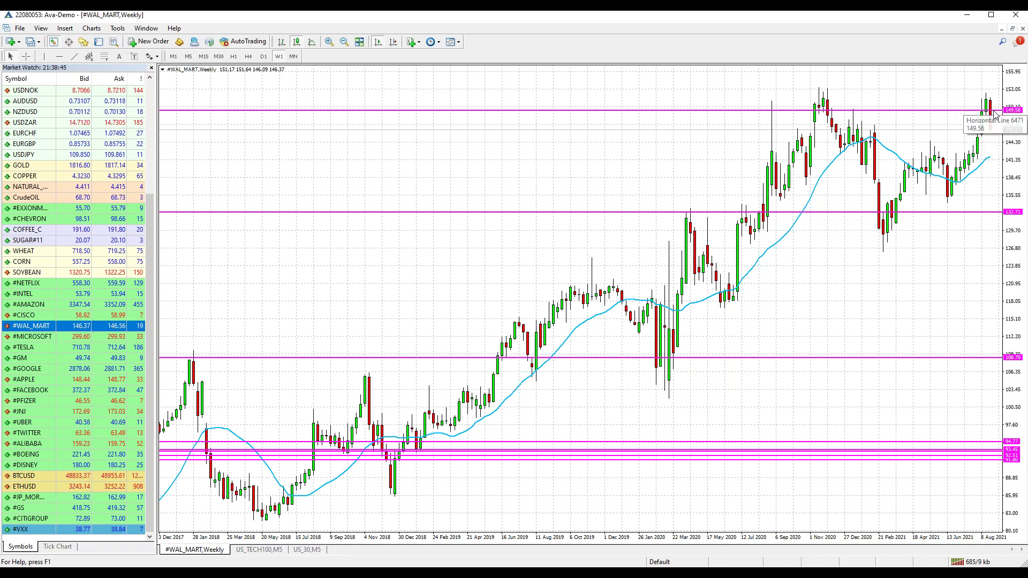
mouse_move(993, 134)
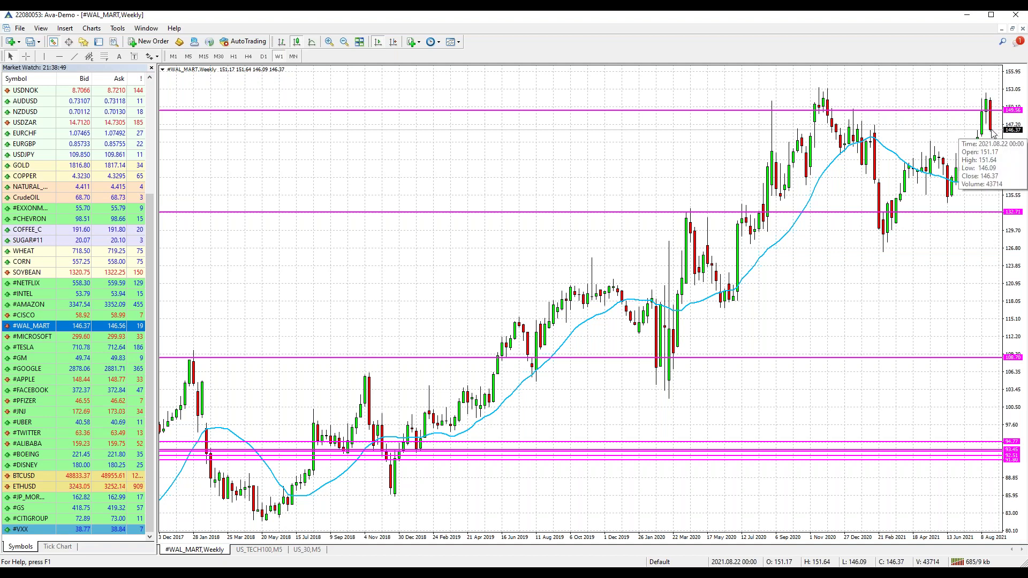
Step: Review #WAL_MART on the daily timeframe over a longer price history, checking the 149.56 and 132.71 horizontal levels, and return to weekly
click(264, 57)
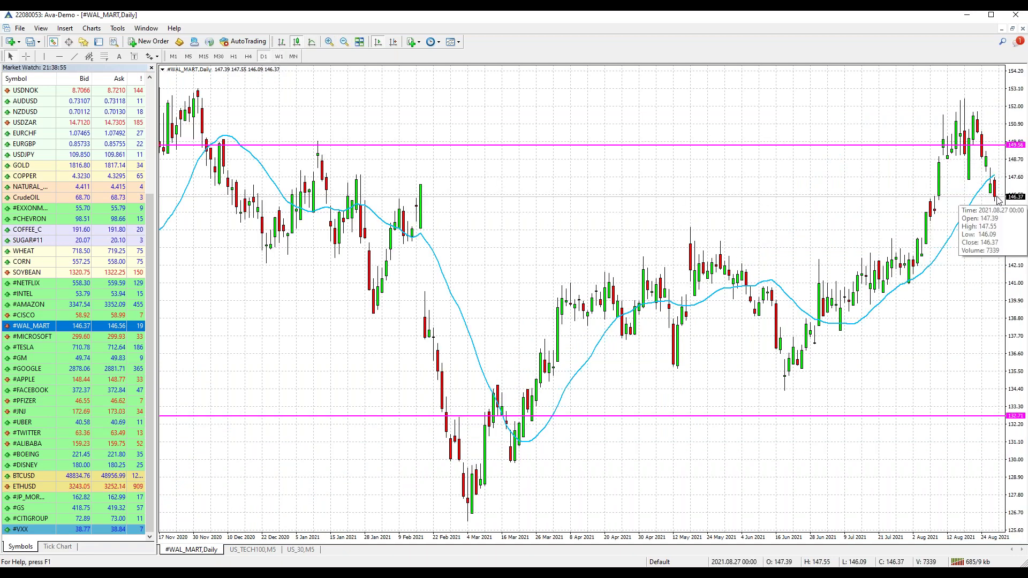
mouse_move(998, 202)
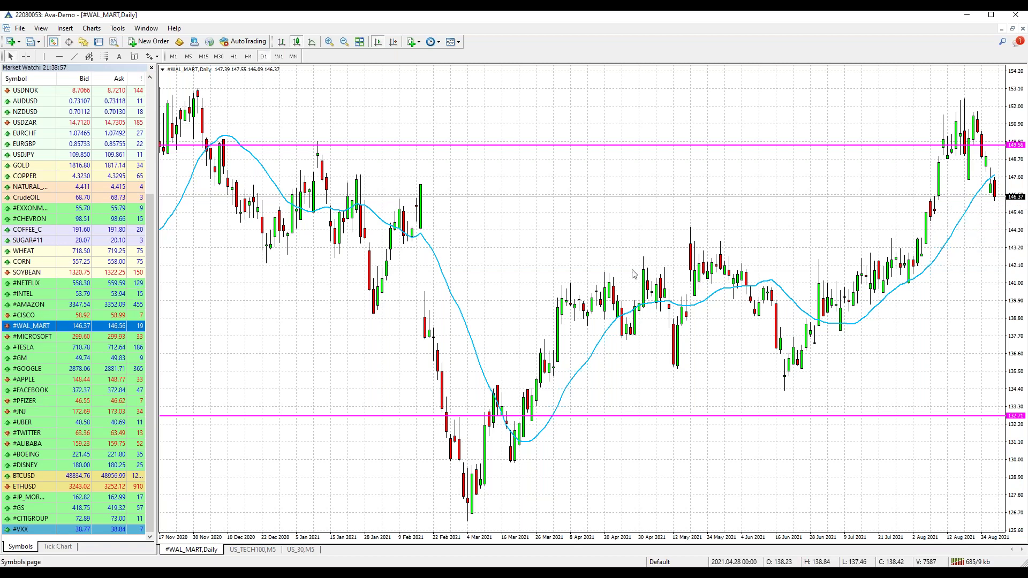
click(344, 43)
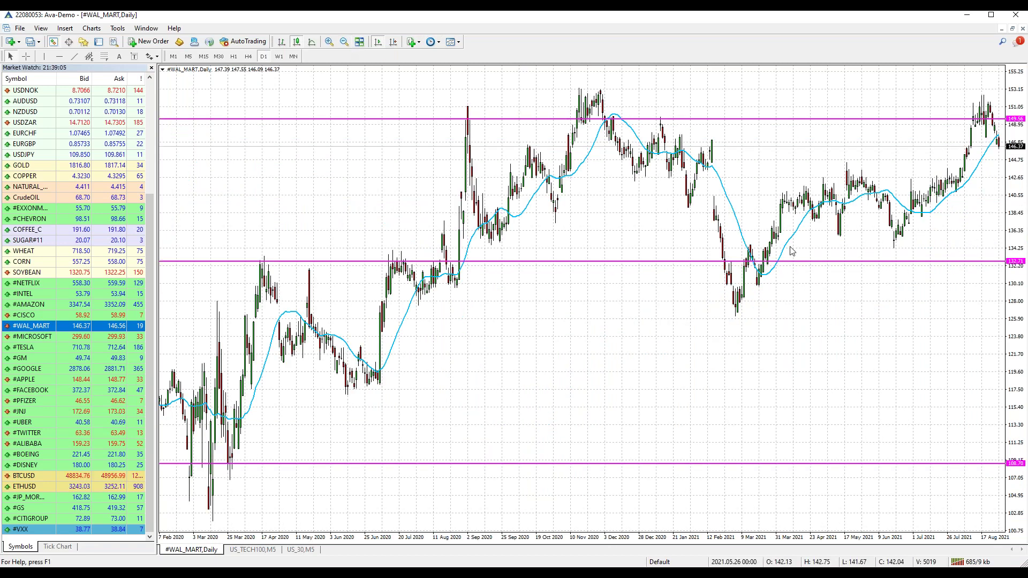
mouse_move(444, 269)
mouse_move(967, 263)
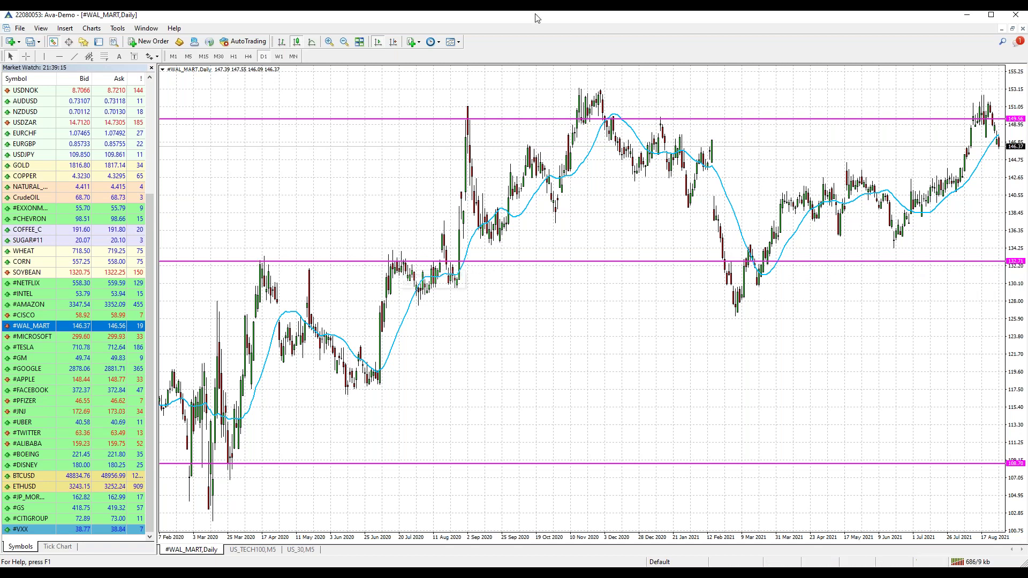
click(279, 56)
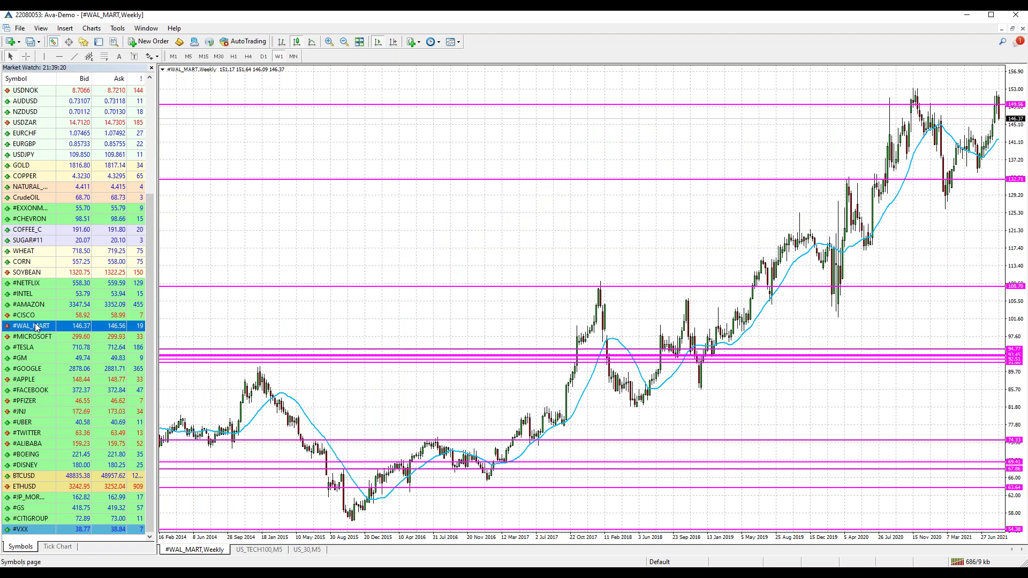
Step: Load the stock #AMAZON into the chart and review its earlier weekly price action at closer zoom, finishing on the daily timeframe
drag(36, 309, 443, 213)
click(329, 42)
click(329, 42)
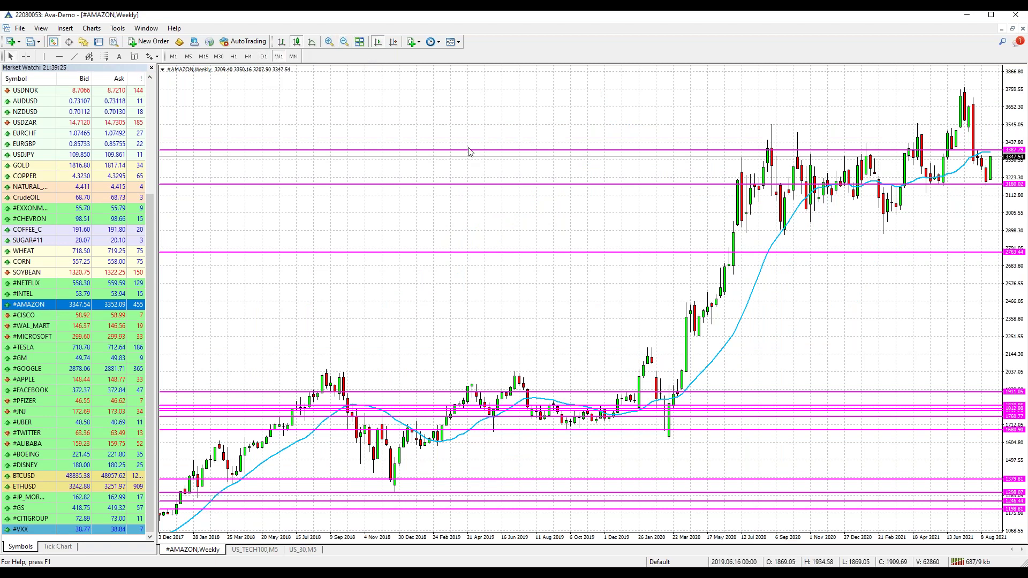
scroll(89, 296, up, 4)
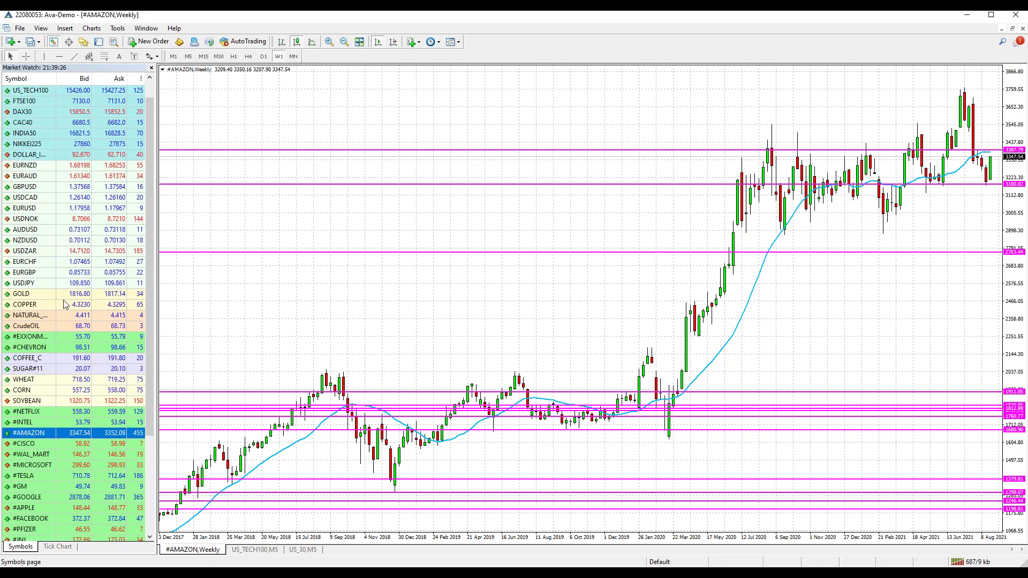
scroll(90, 296, down, 2)
scroll(624, 236, left, 5)
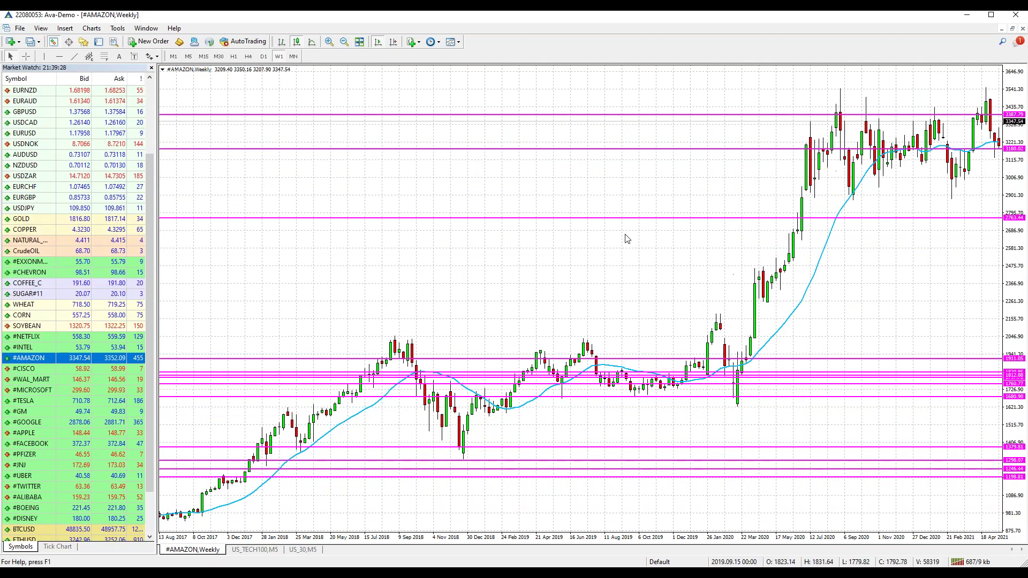
click(265, 57)
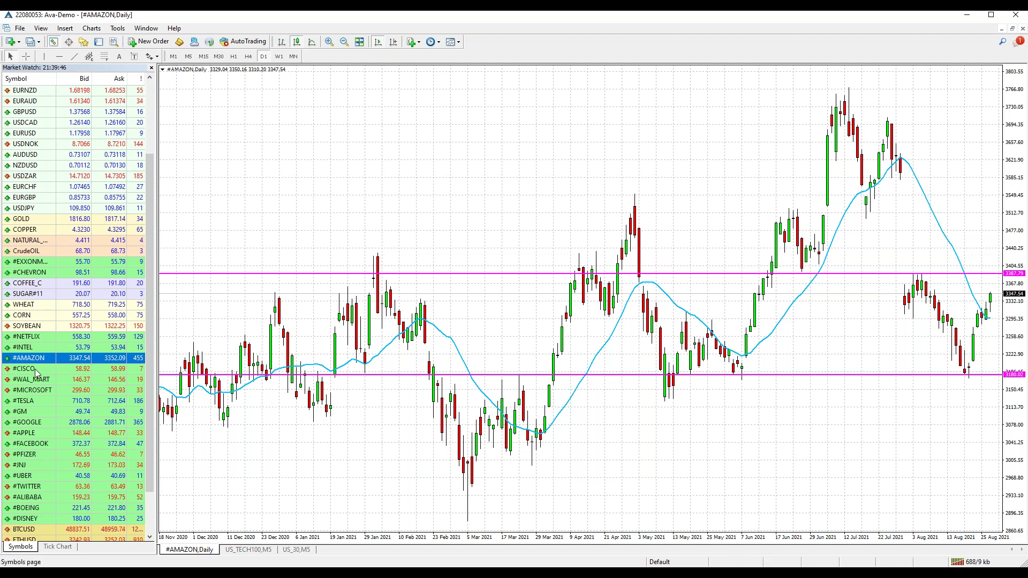
Step: Review #CISCO's latest daily candles, then load #MICROSOFT and compare its daily and weekly timeframes, finishing on daily
drag(37, 369, 471, 199)
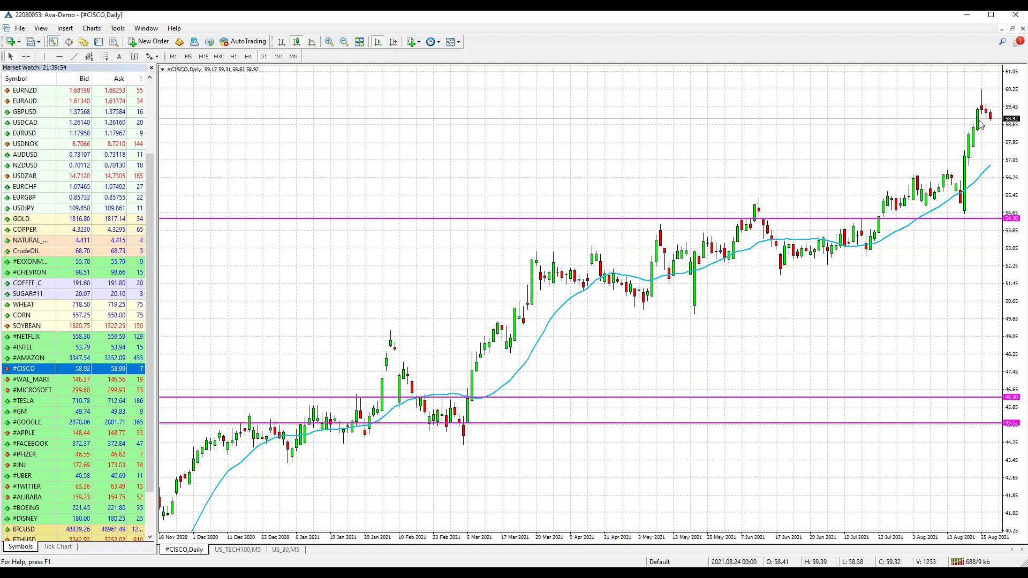
mouse_move(989, 116)
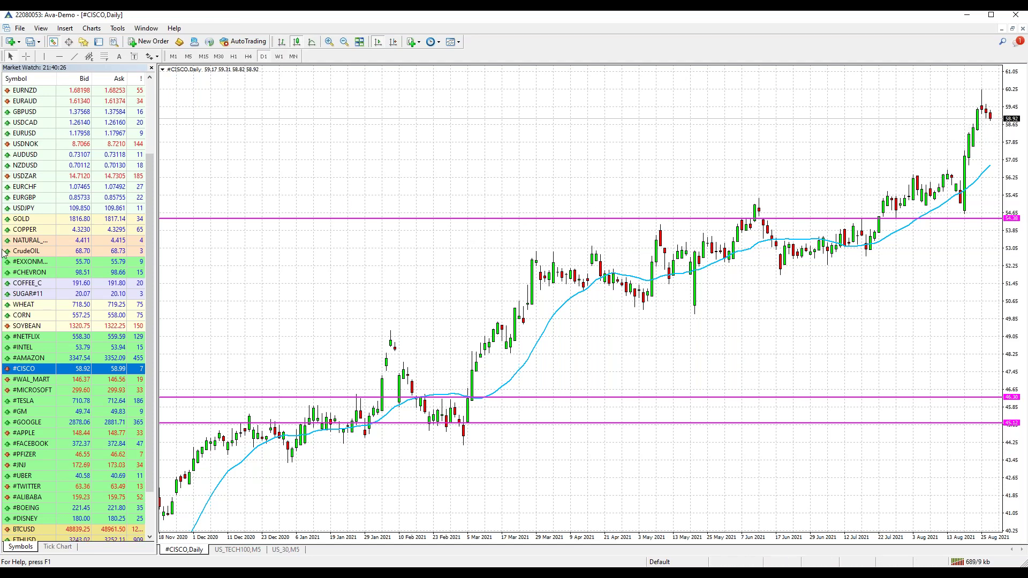
drag(43, 394, 470, 275)
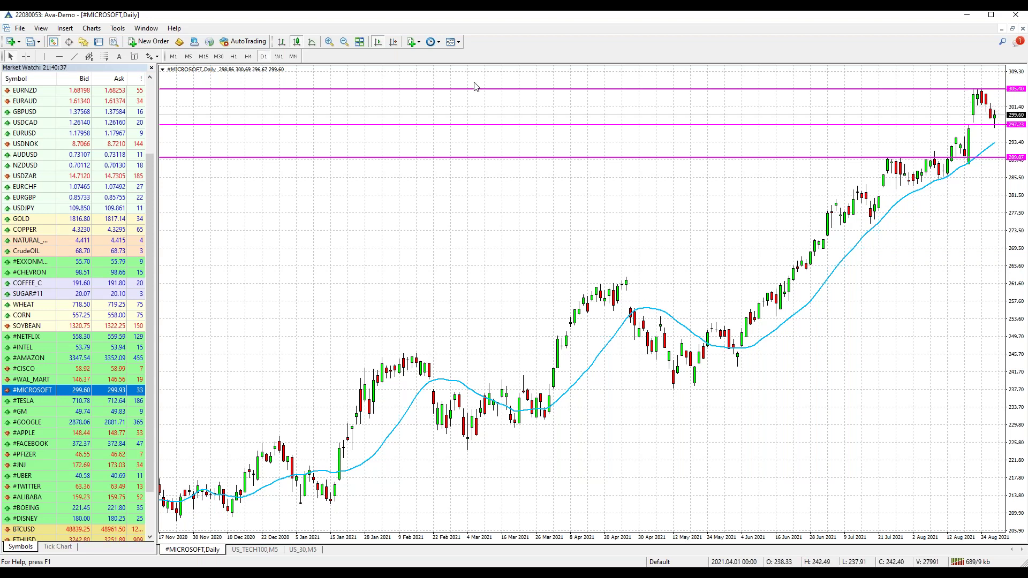
click(279, 57)
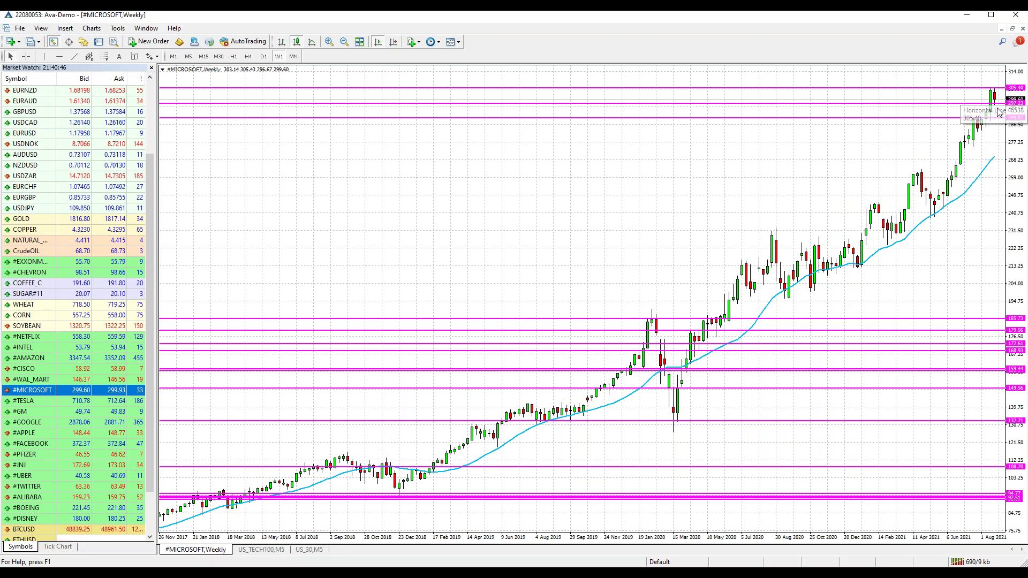
click(264, 56)
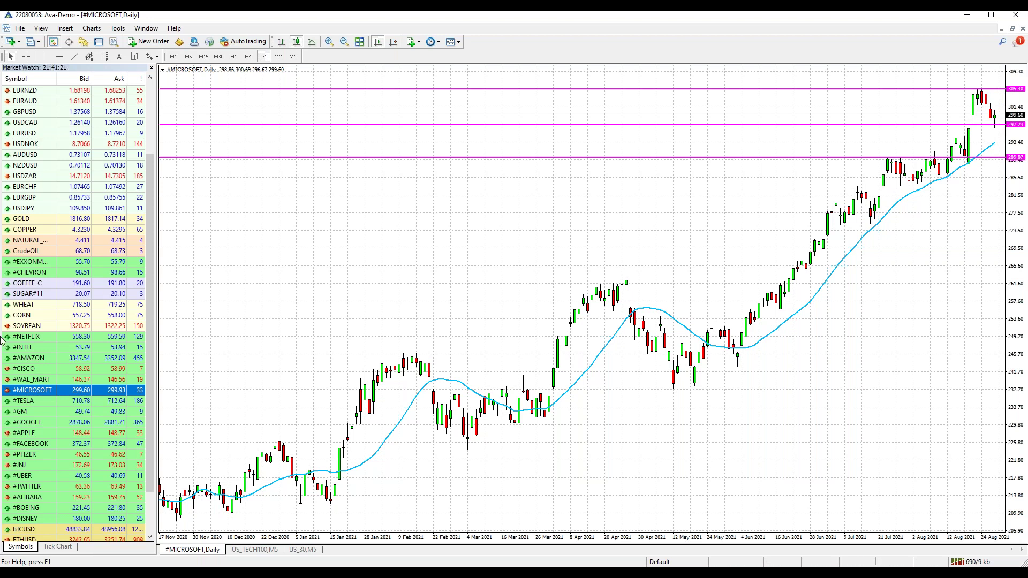
Step: Review #TESLA on daily, then load #GM and compare its daily and weekly timeframes, finishing on daily
drag(31, 403, 445, 284)
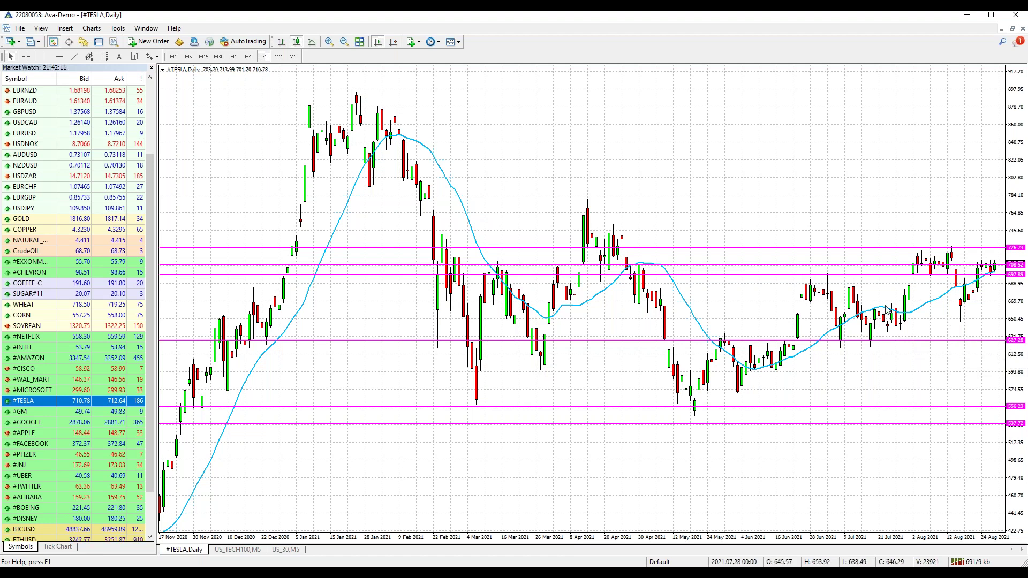
key(Down)
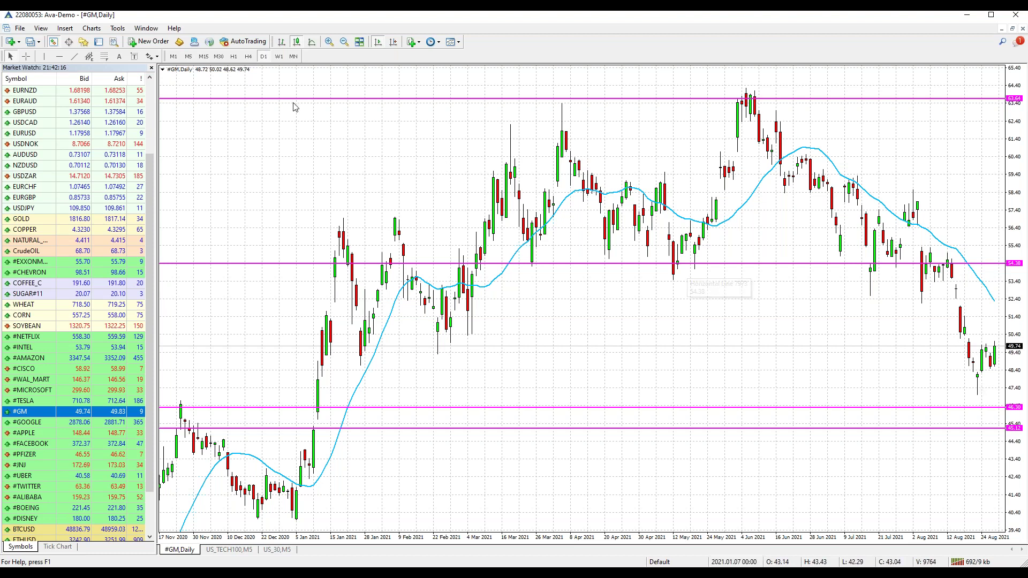
click(279, 57)
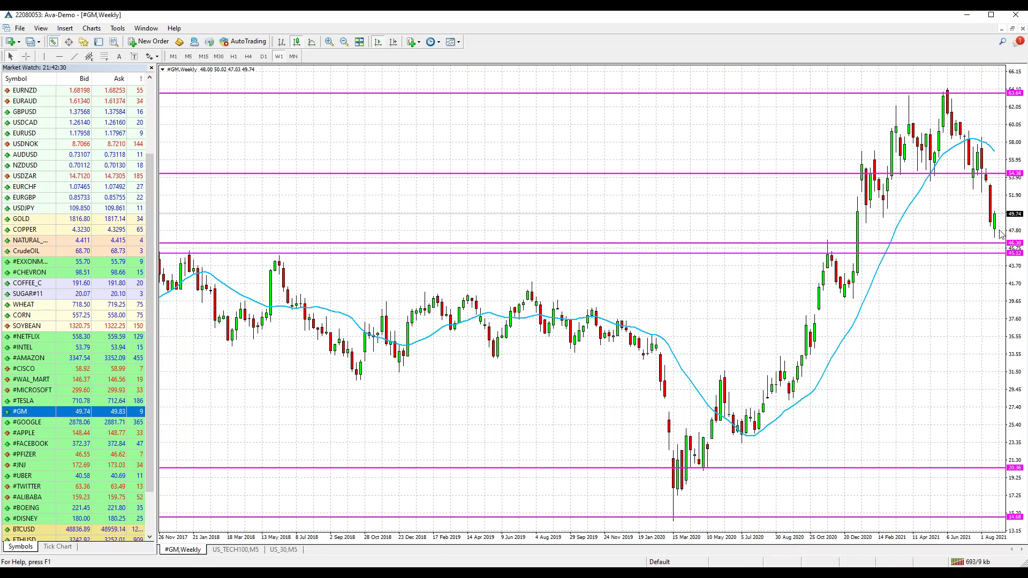
click(263, 56)
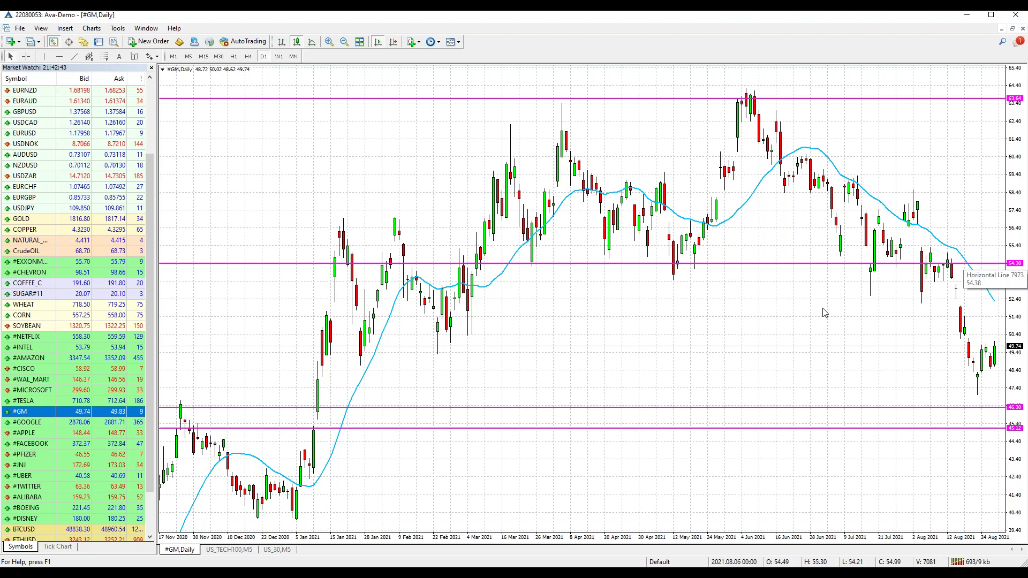
Step: Review #GOOGLE on daily, then load #APPLE and compare daily with weekly, finishing on daily at the 149.56 horizontal level
drag(27, 422, 441, 302)
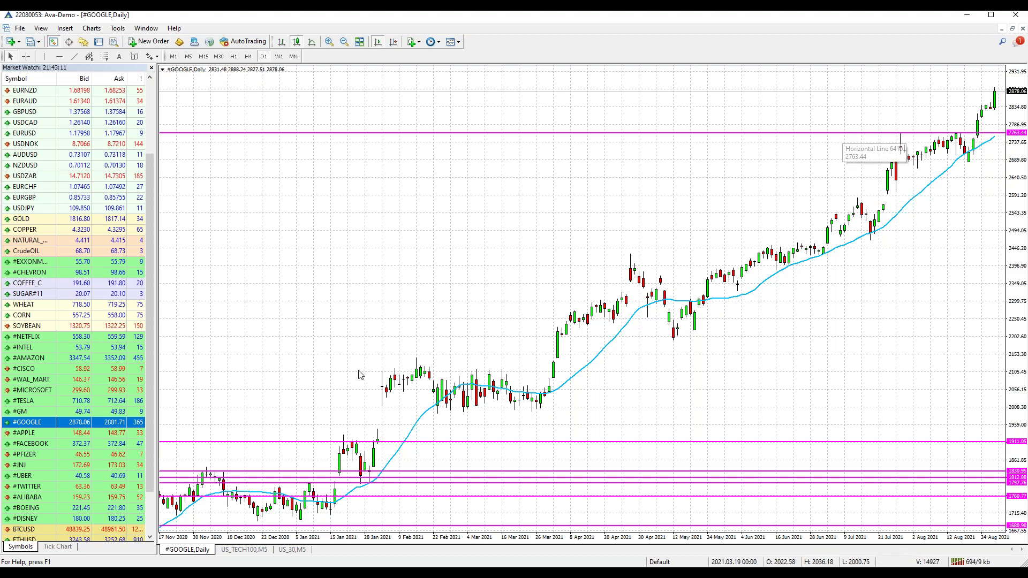
key(Down)
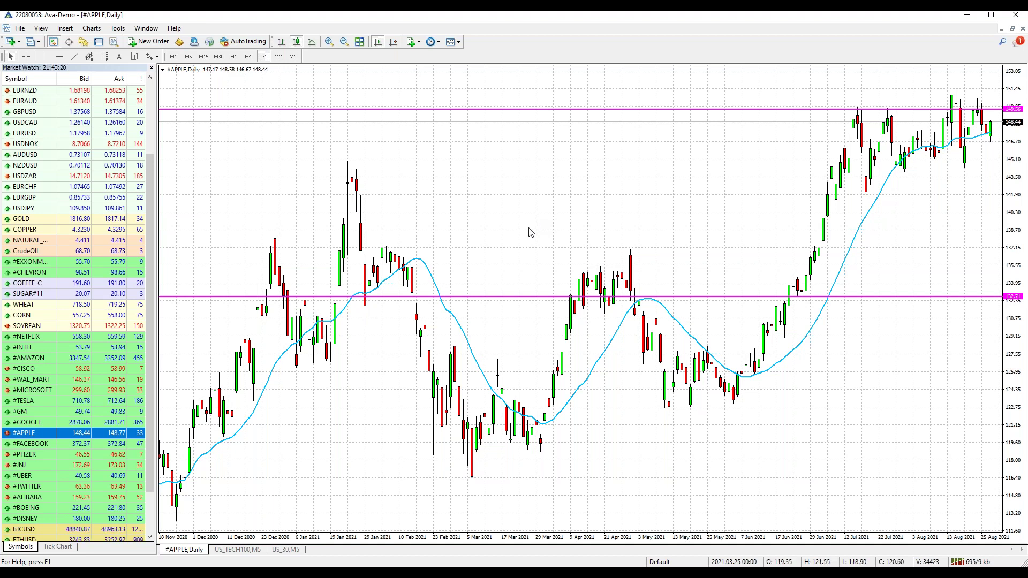
click(279, 57)
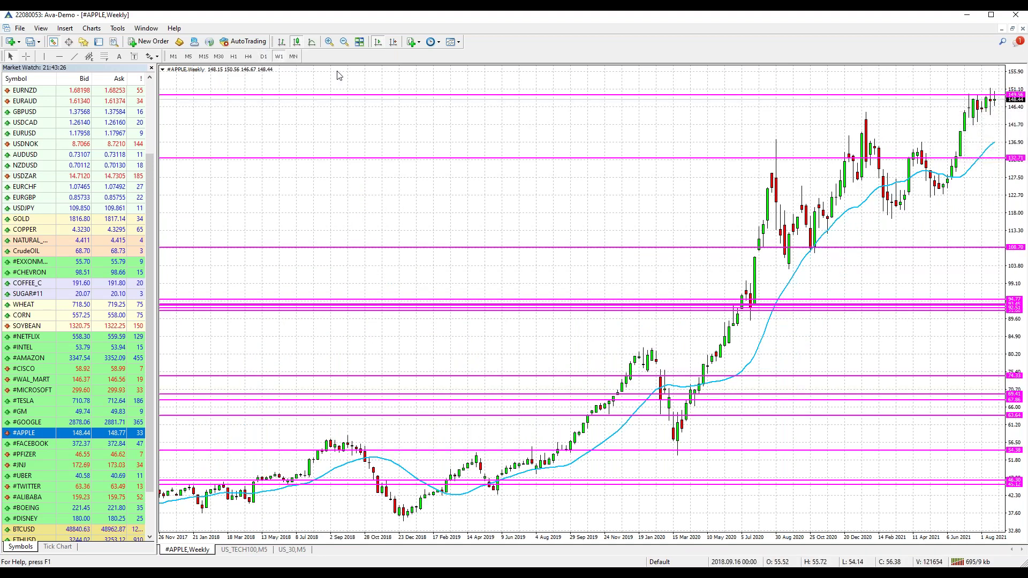
click(263, 56)
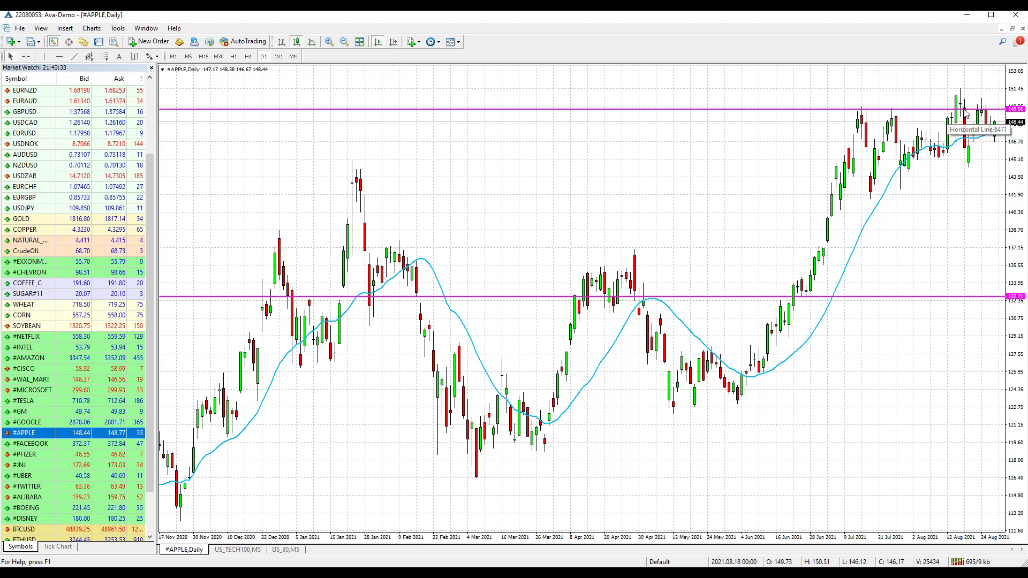
mouse_move(962, 107)
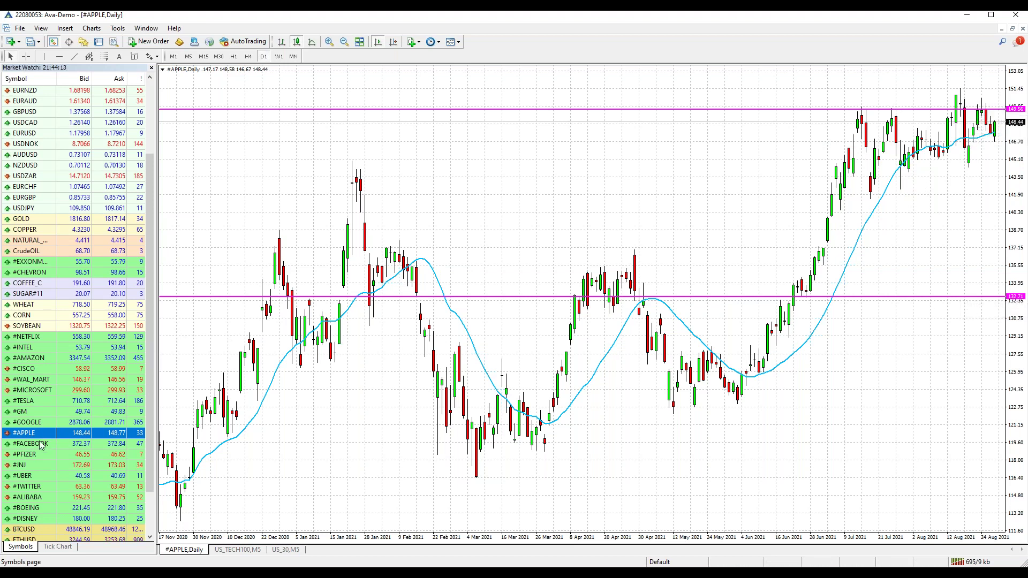
Step: Load the stock #FACEBOOK into the chart and review the upper horizontal level on the daily and weekly timeframes, finishing on daily
drag(37, 447, 397, 151)
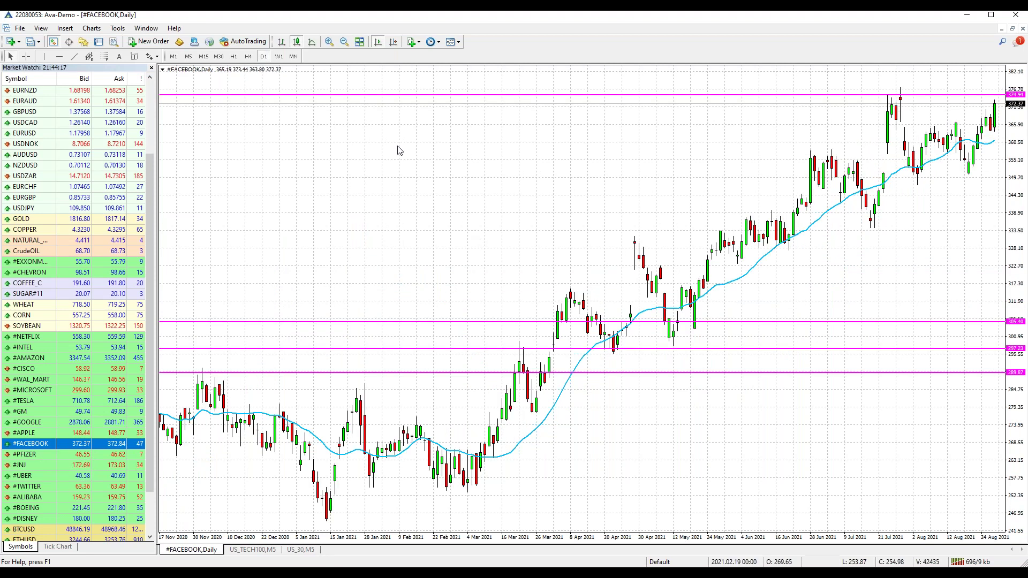
click(279, 56)
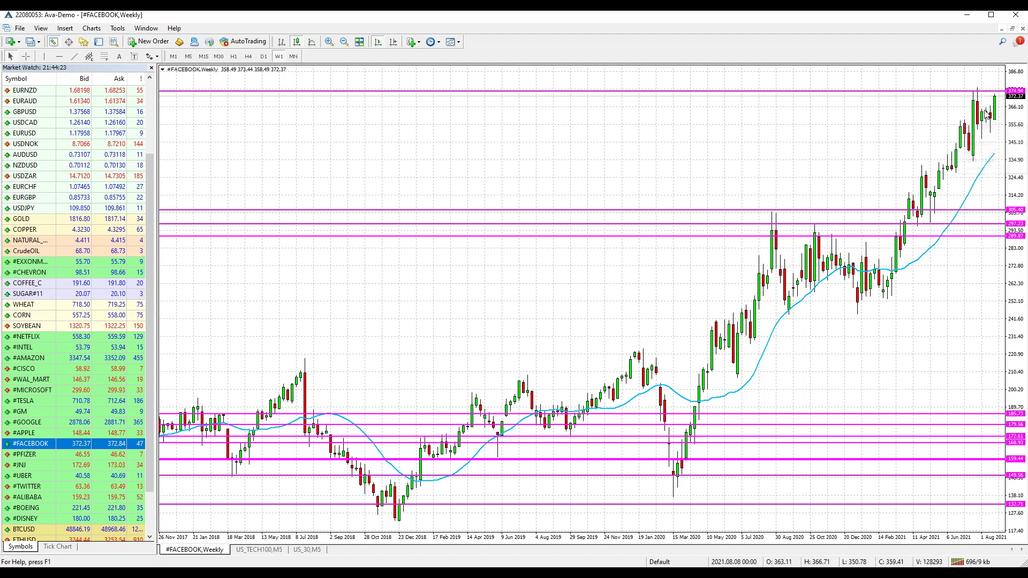
mouse_move(991, 122)
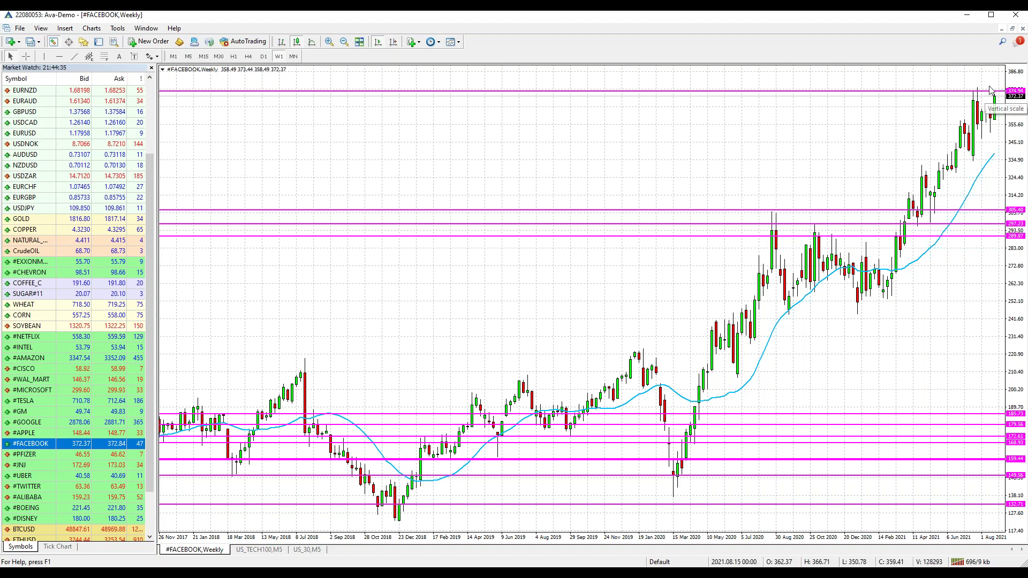
click(263, 56)
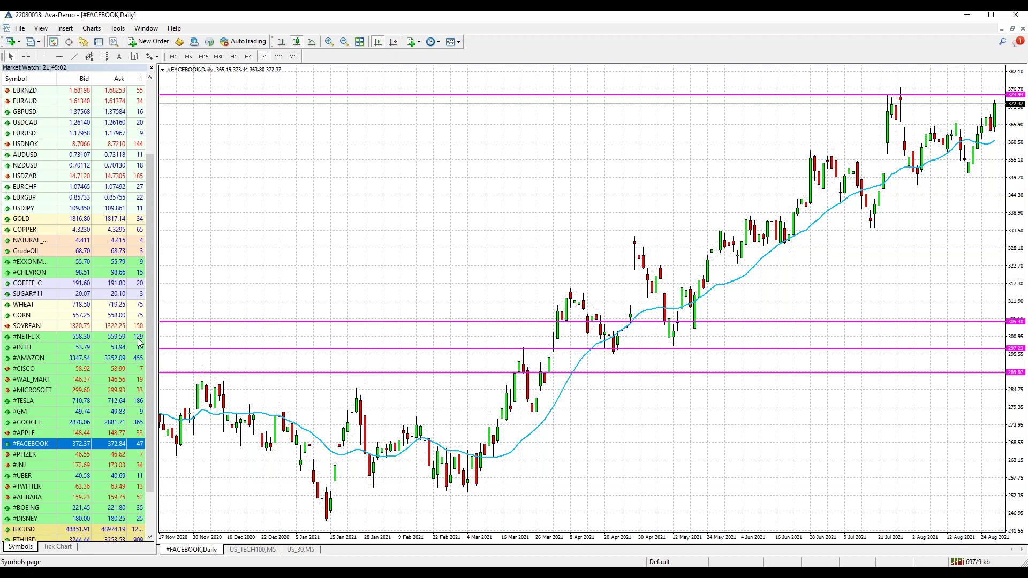
Step: Review #PFIZER on the daily timeframe, then load #JNJ and review it on the daily and H4 timeframes
scroll(140, 343, down, 5)
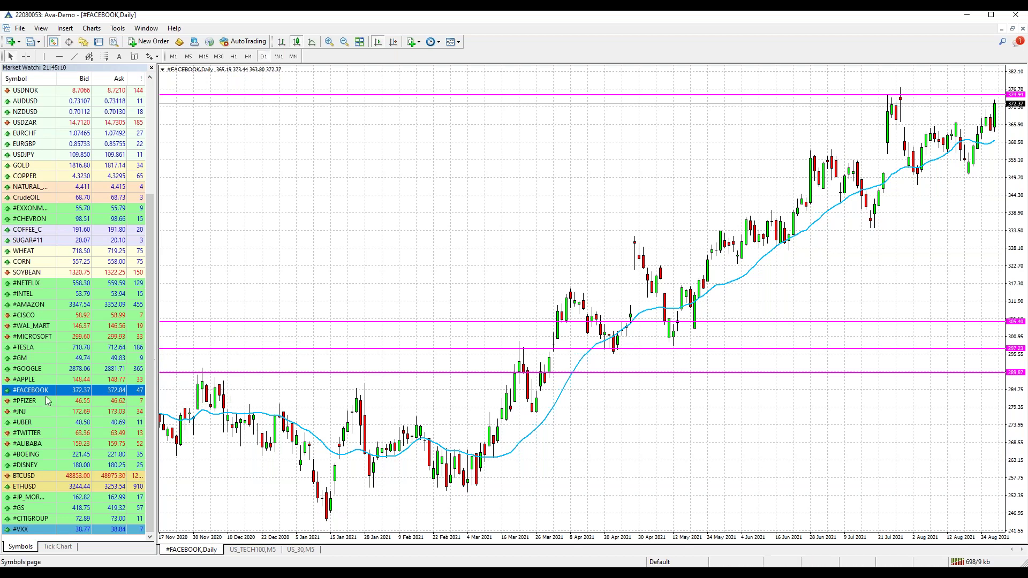
drag(28, 403, 408, 259)
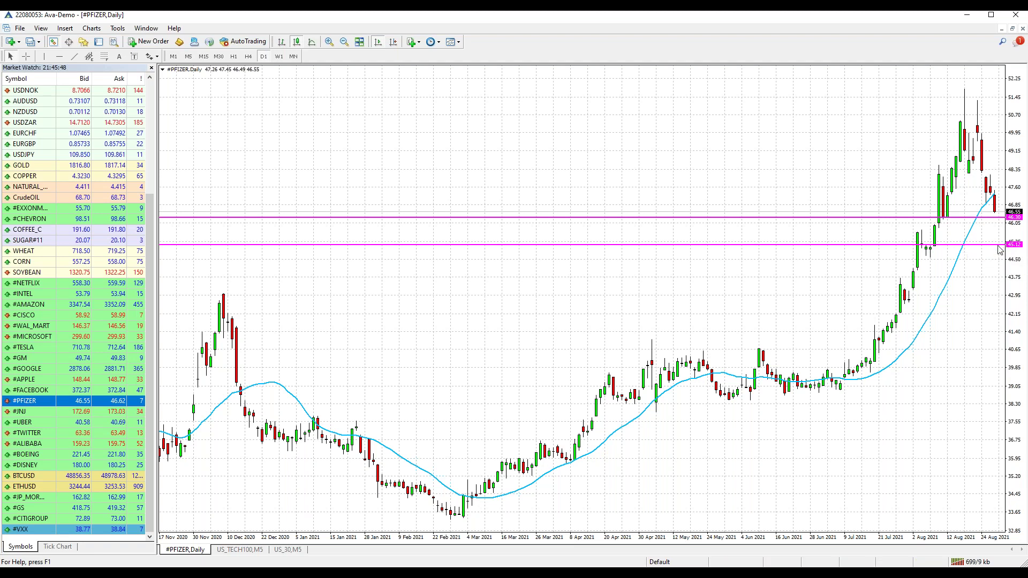
click(31, 413)
drag(584, 214, 584, 215)
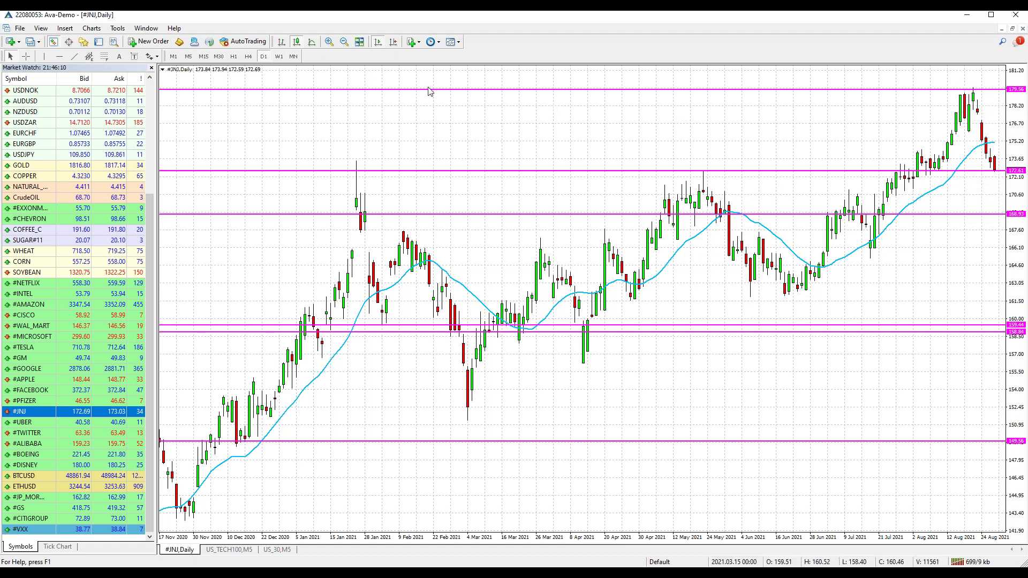
click(248, 57)
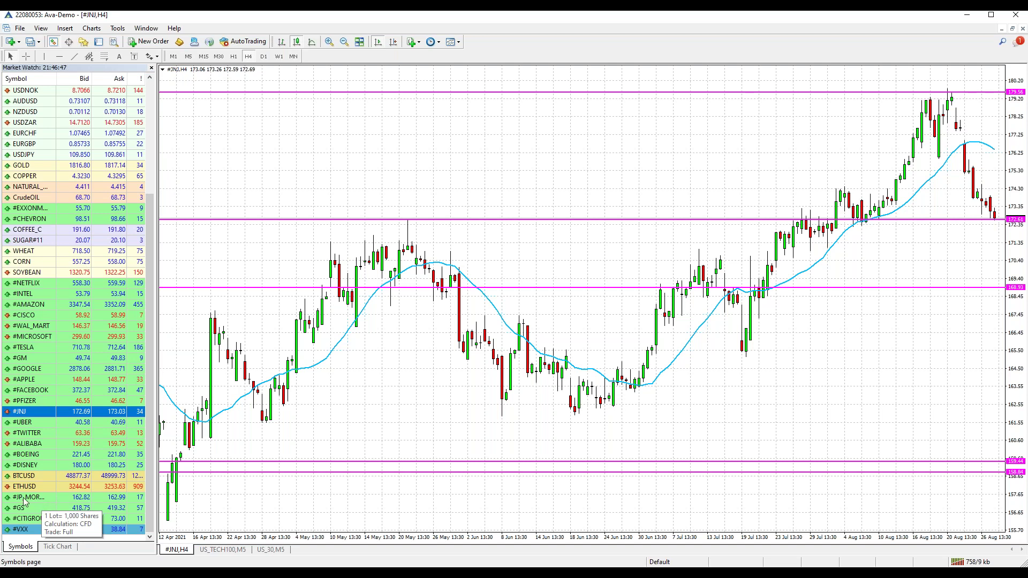
Step: Load #JP_MORGAN, review it on H4 and weekly, and place a horizontal line at about 166.9 near the early June highs on daily
drag(25, 501, 581, 329)
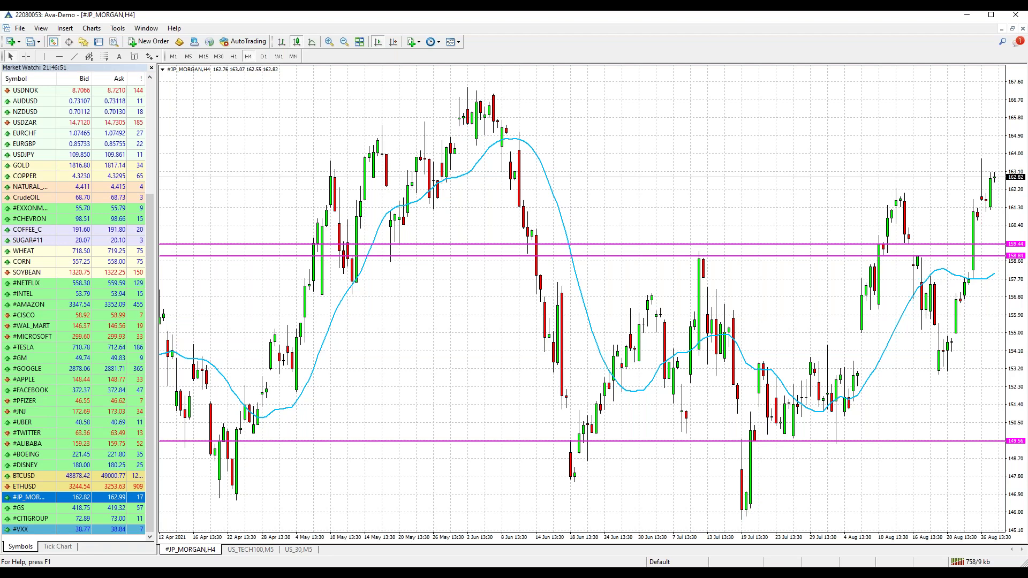
click(279, 57)
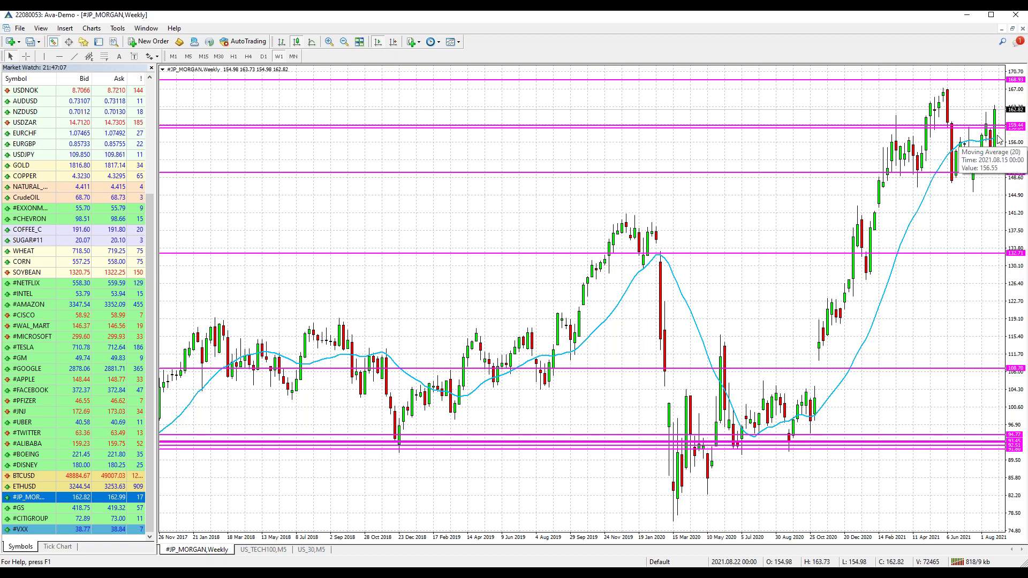
click(265, 56)
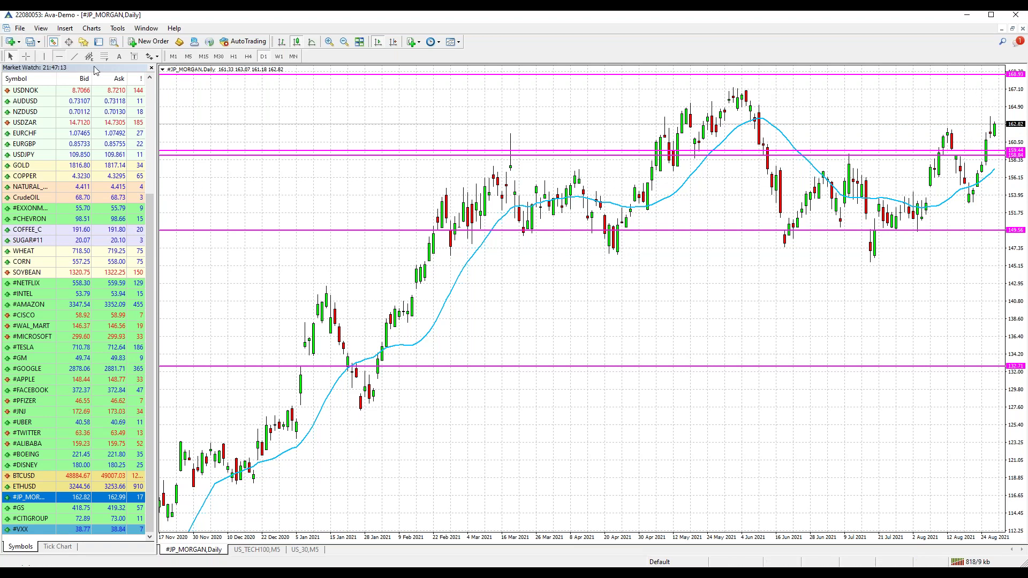
click(753, 91)
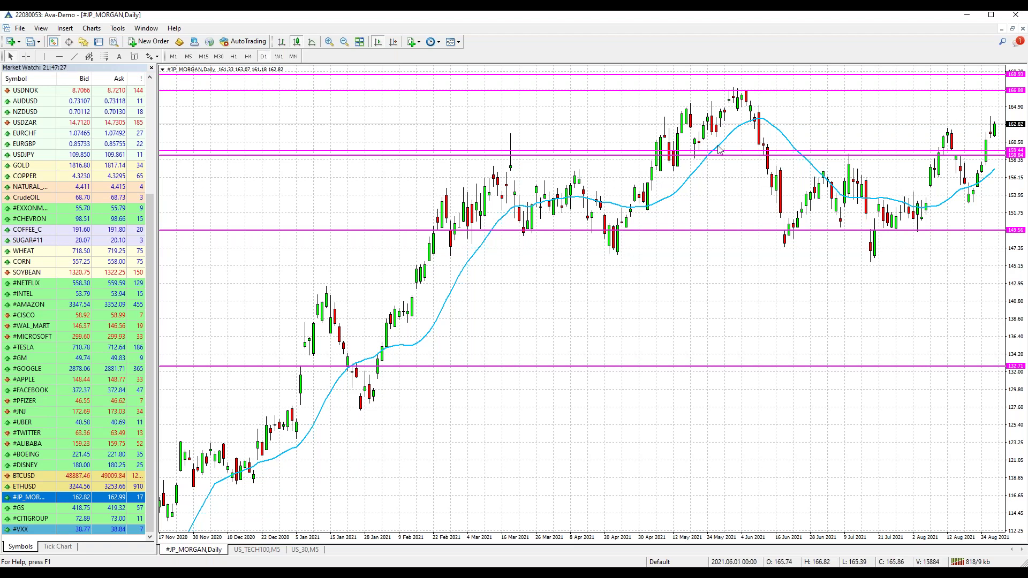
Step: Load #GS, review it on weekly and monthly, and place a horizontal line at about 418.3 near the August highs on daily
drag(27, 509, 530, 338)
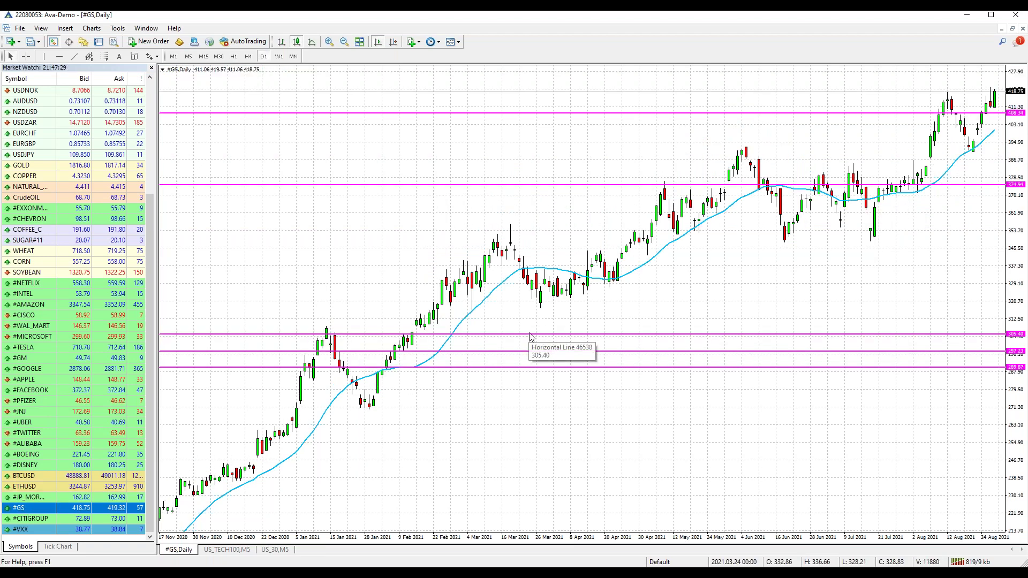
click(278, 56)
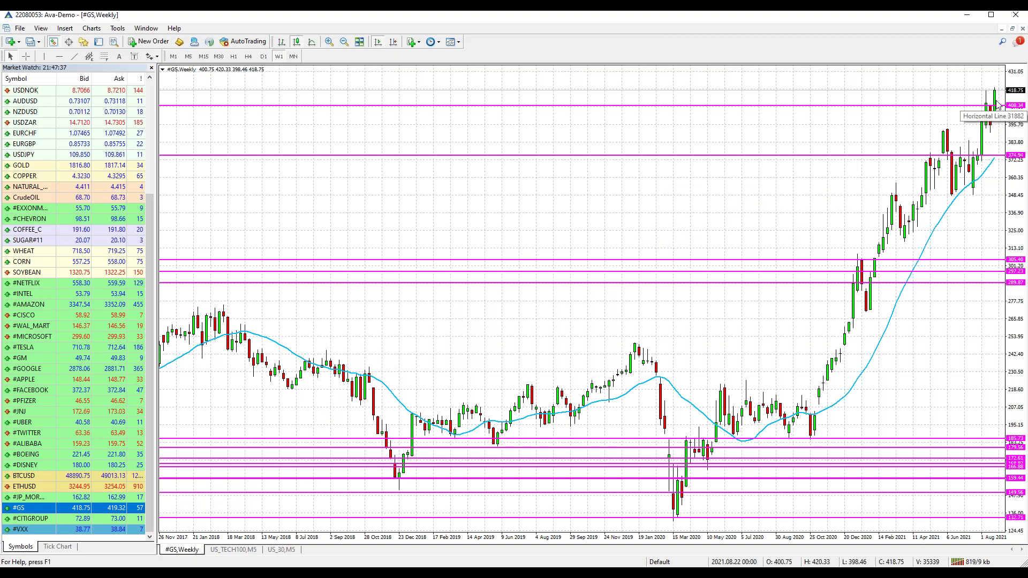
click(294, 56)
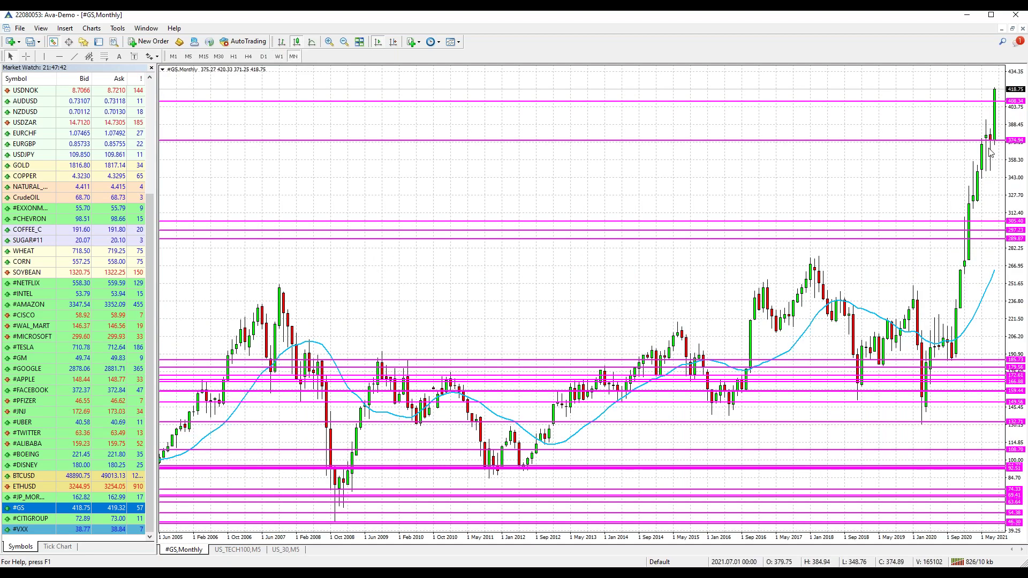
click(278, 58)
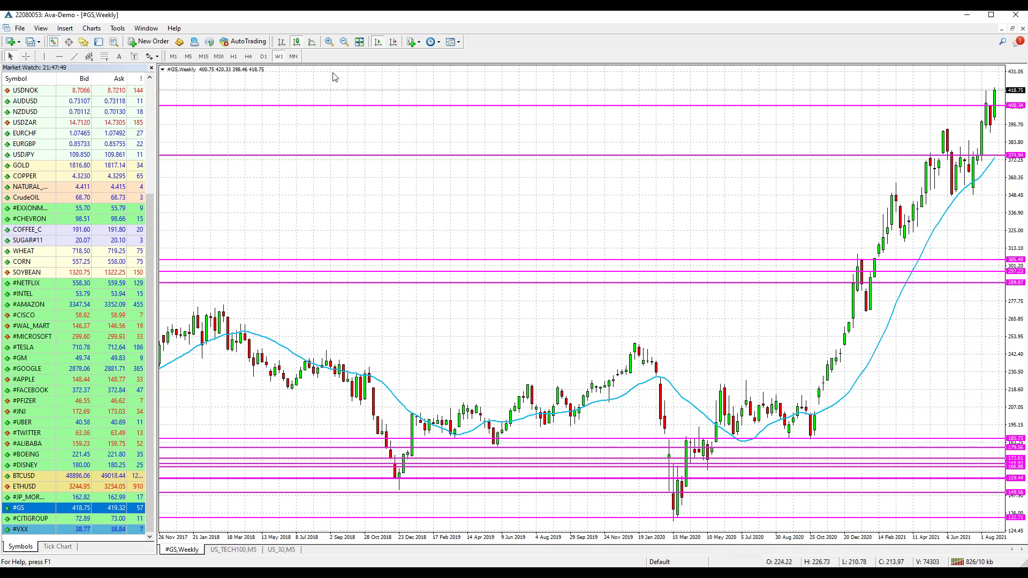
click(264, 56)
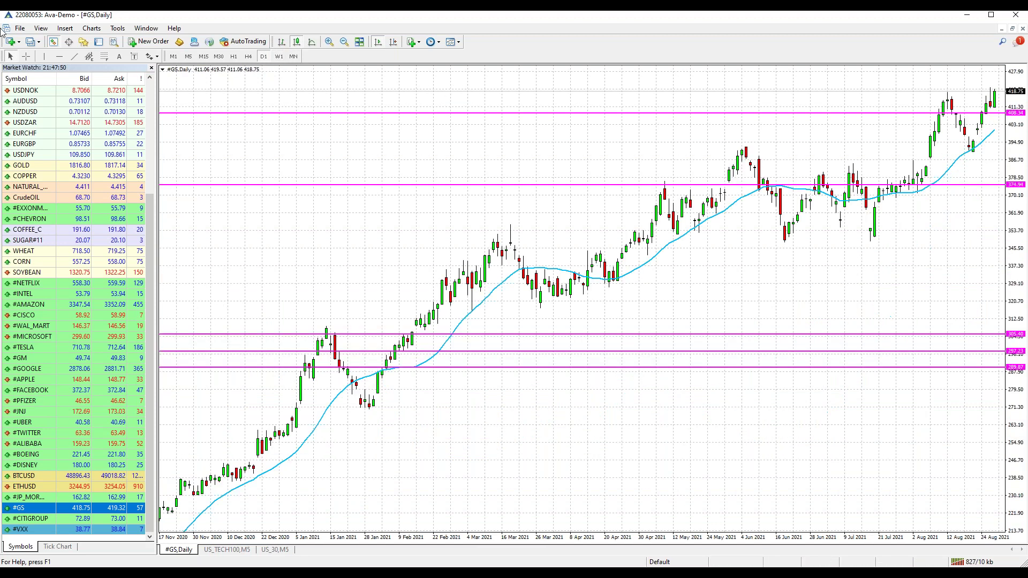
click(60, 56)
click(956, 92)
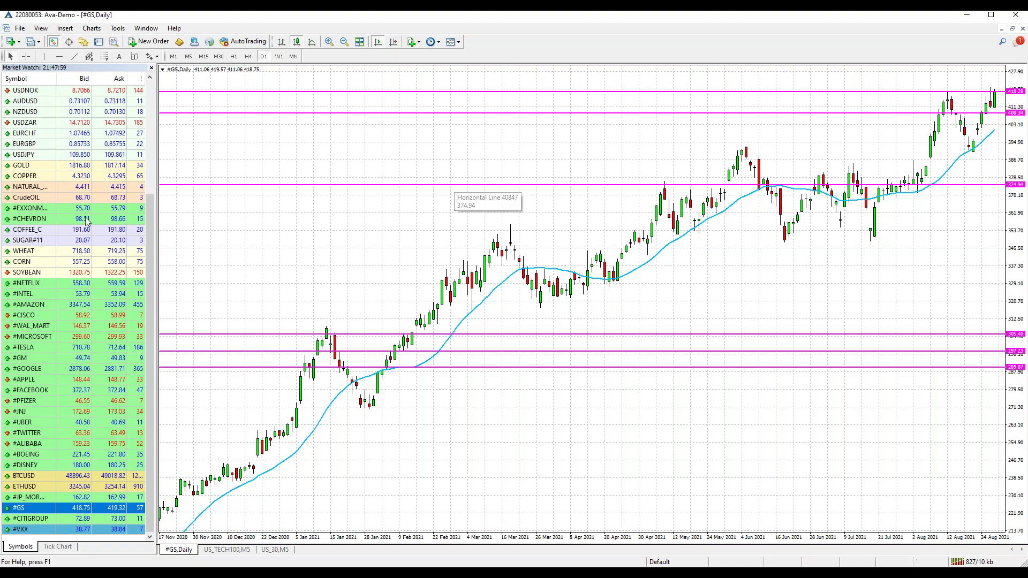
Step: Load #CITIGROUP and compare daily with weekly, finishing on daily at the August highs near the 74.33 horizontal level
click(38, 520)
drag(478, 249, 479, 249)
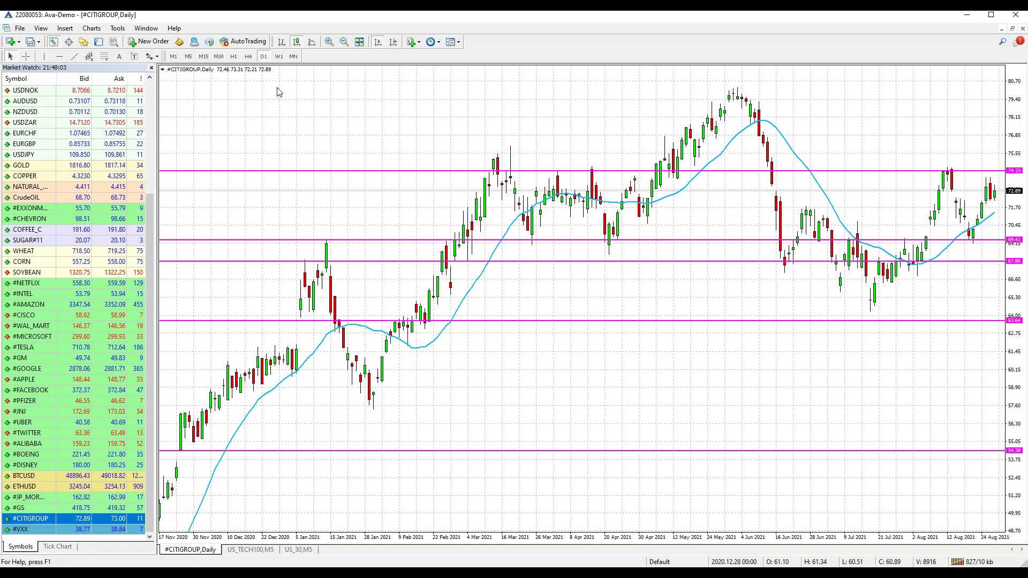
click(279, 57)
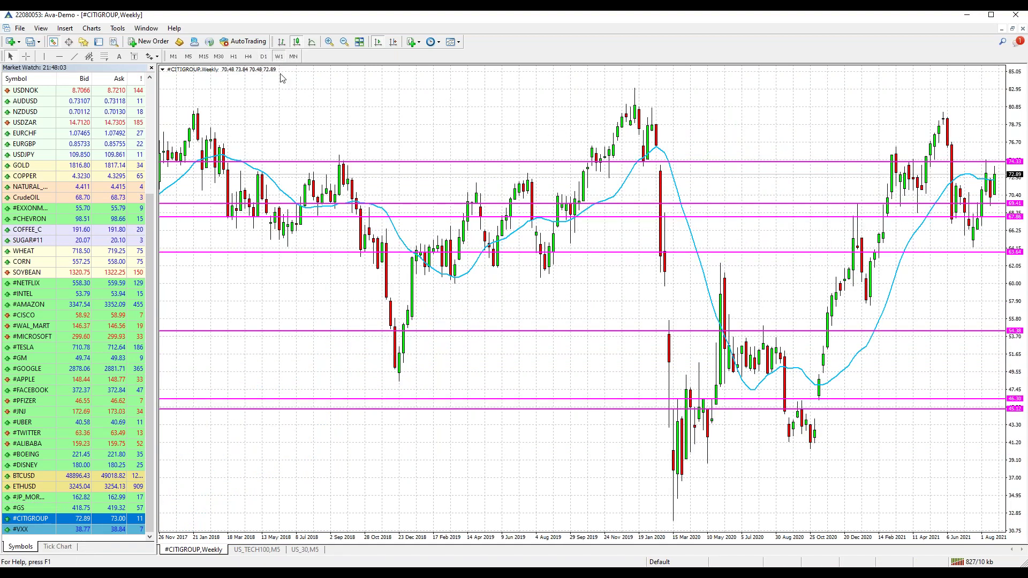
mouse_move(341, 167)
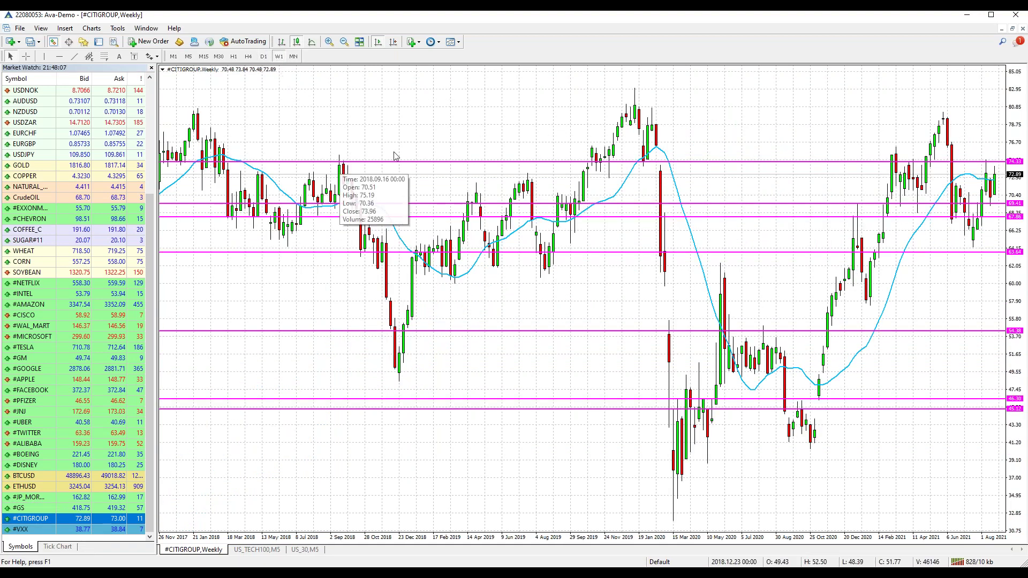
click(264, 57)
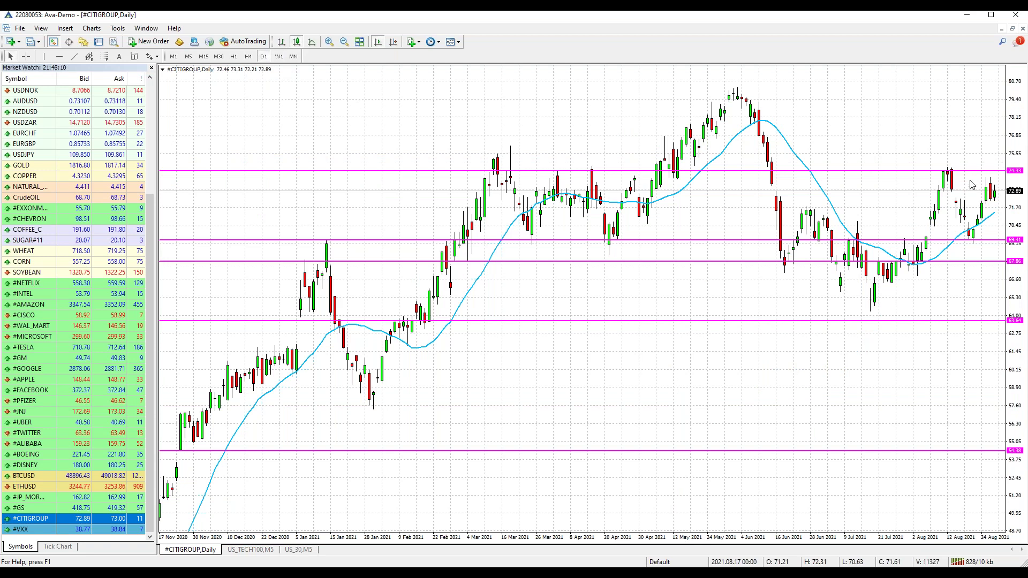
mouse_move(944, 178)
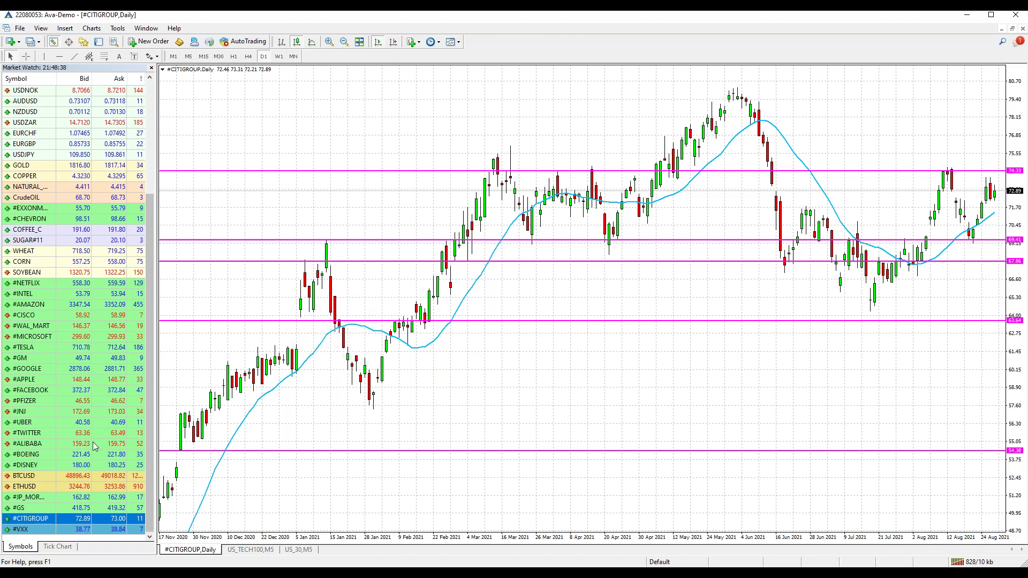
Step: Load BTCUSD and review the latest candles against the horizontal levels on daily and weekly, finishing on daily
drag(24, 475, 576, 319)
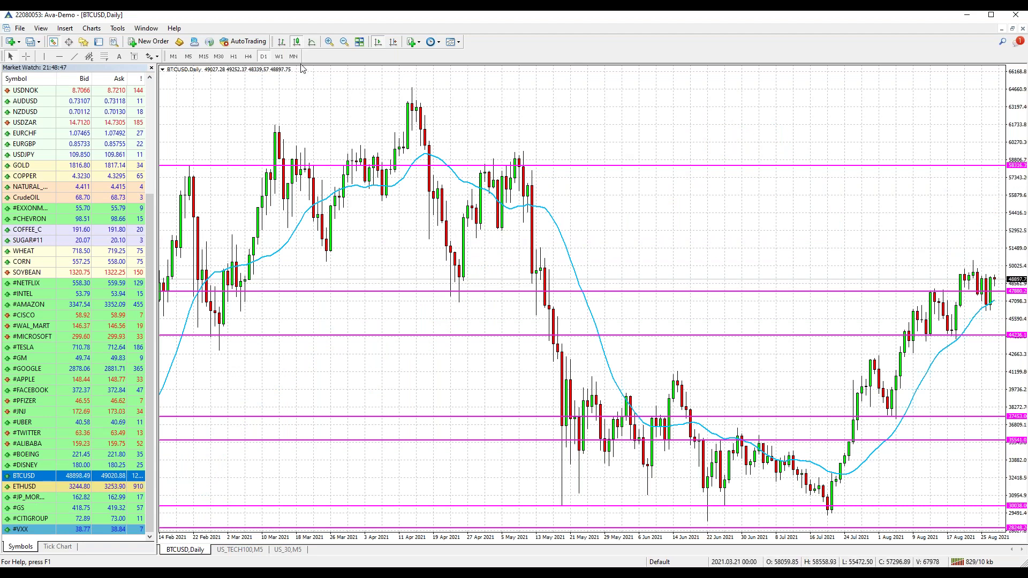
click(279, 56)
mouse_move(991, 200)
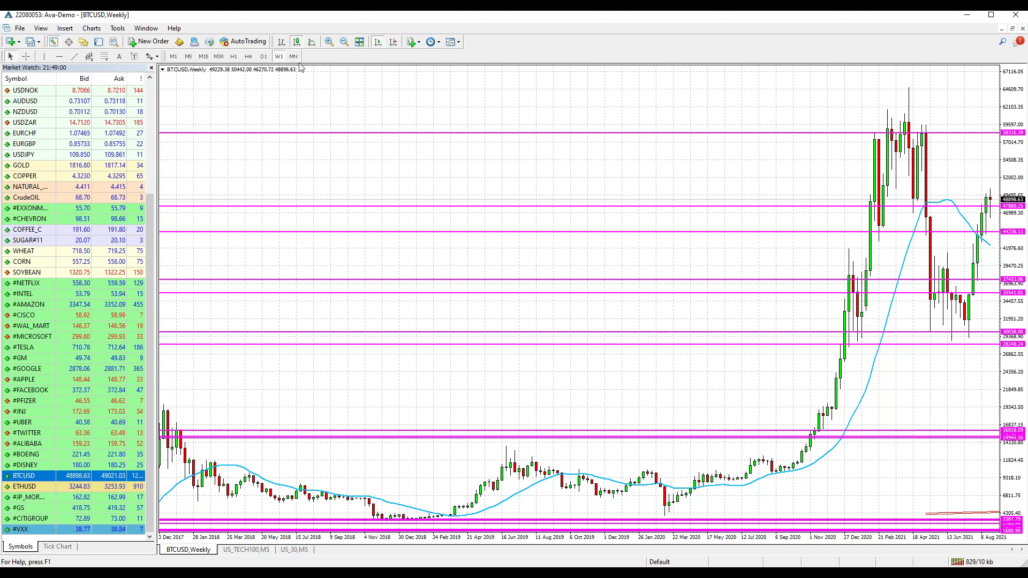
click(262, 57)
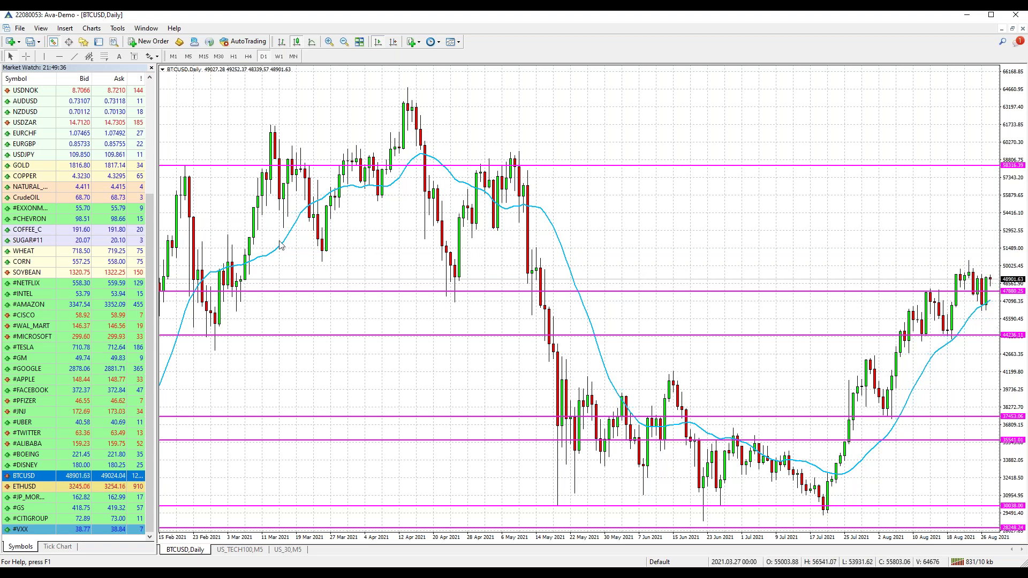
Step: Load ETHUSD into the chart on the daily timeframe
drag(27, 488, 522, 305)
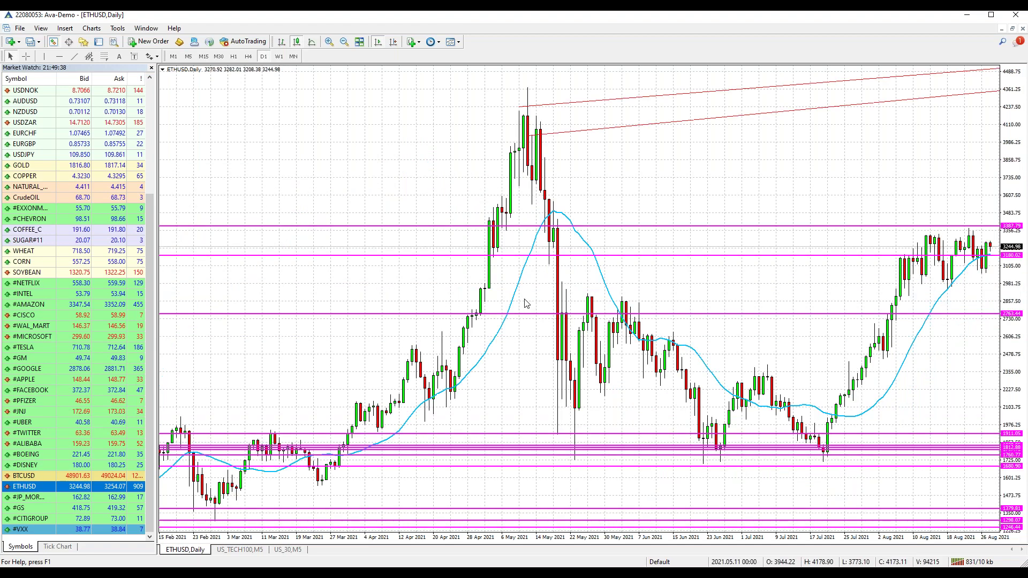